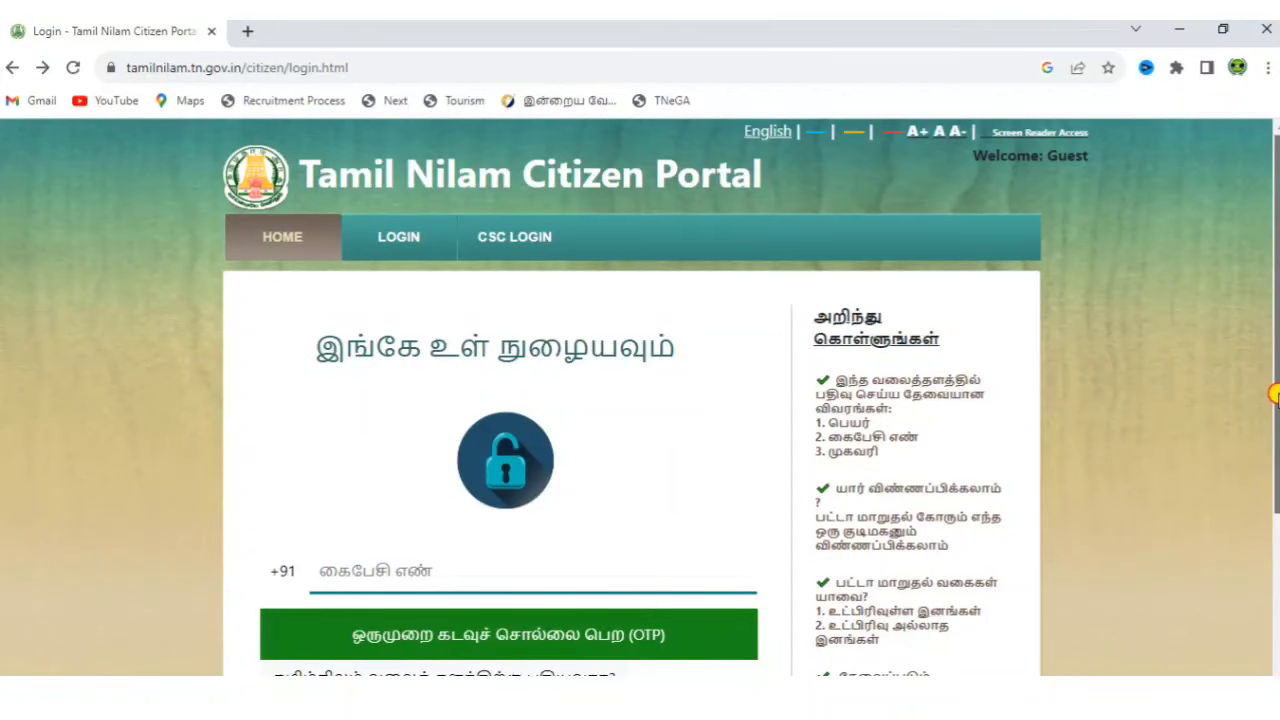
# Scroll the Tamil Nilam citizen login page down to the 'New to the portal?' link.
pyautogui.moveTo(1275, 395); pyautogui.dragTo(1276, 469)
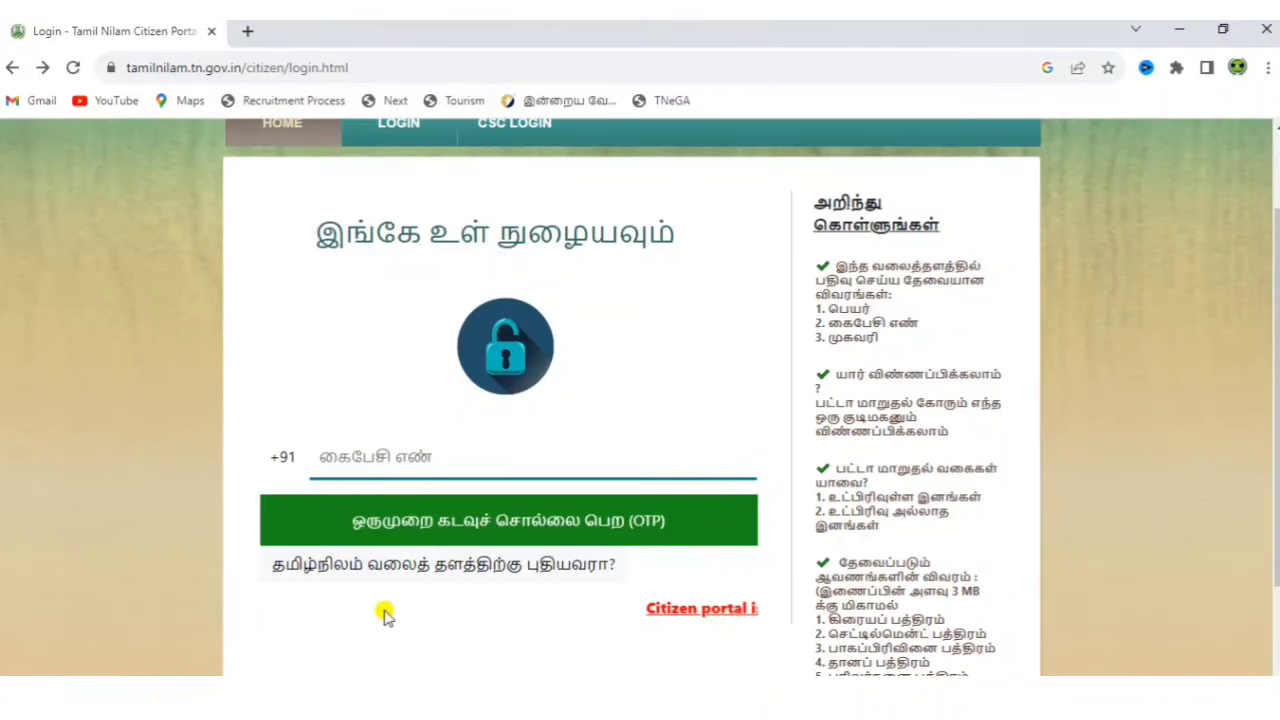
# On the new-user form, enter the applicant's name, e-mail and mobile number, then continue.
pyautogui.click(448, 580)
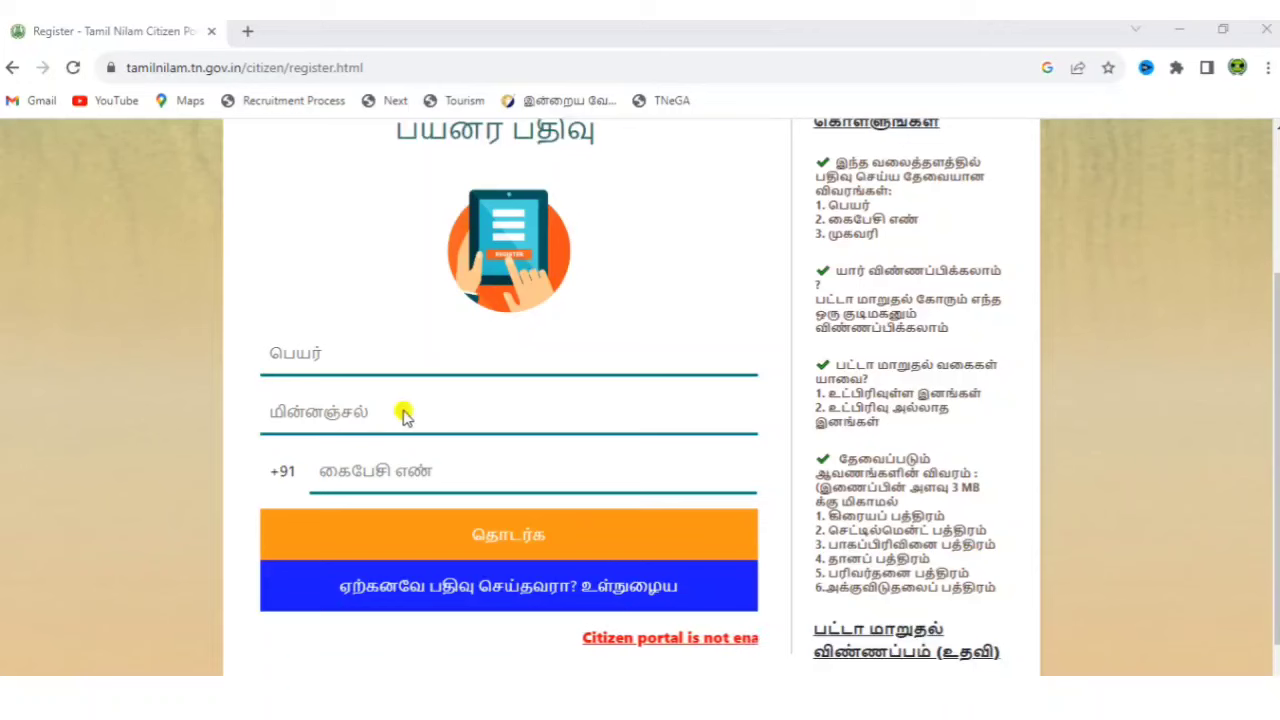
pyautogui.click(357, 358)
pyautogui.click(357, 358)
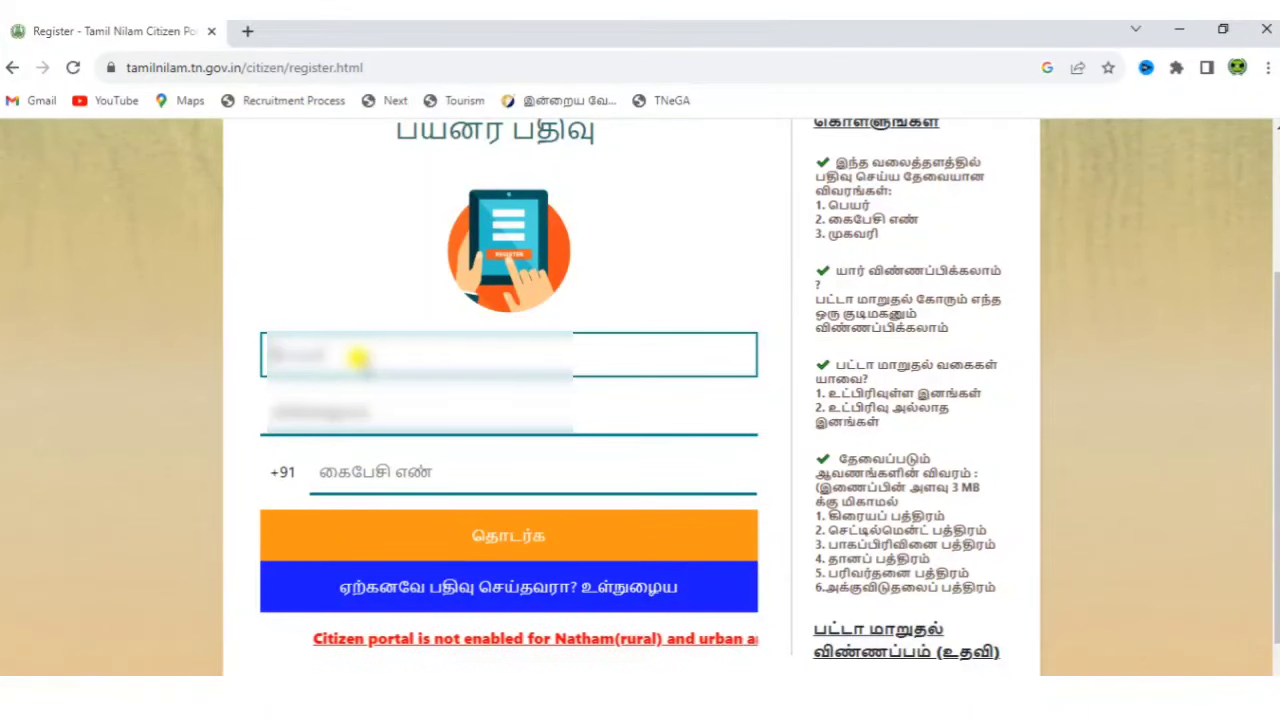
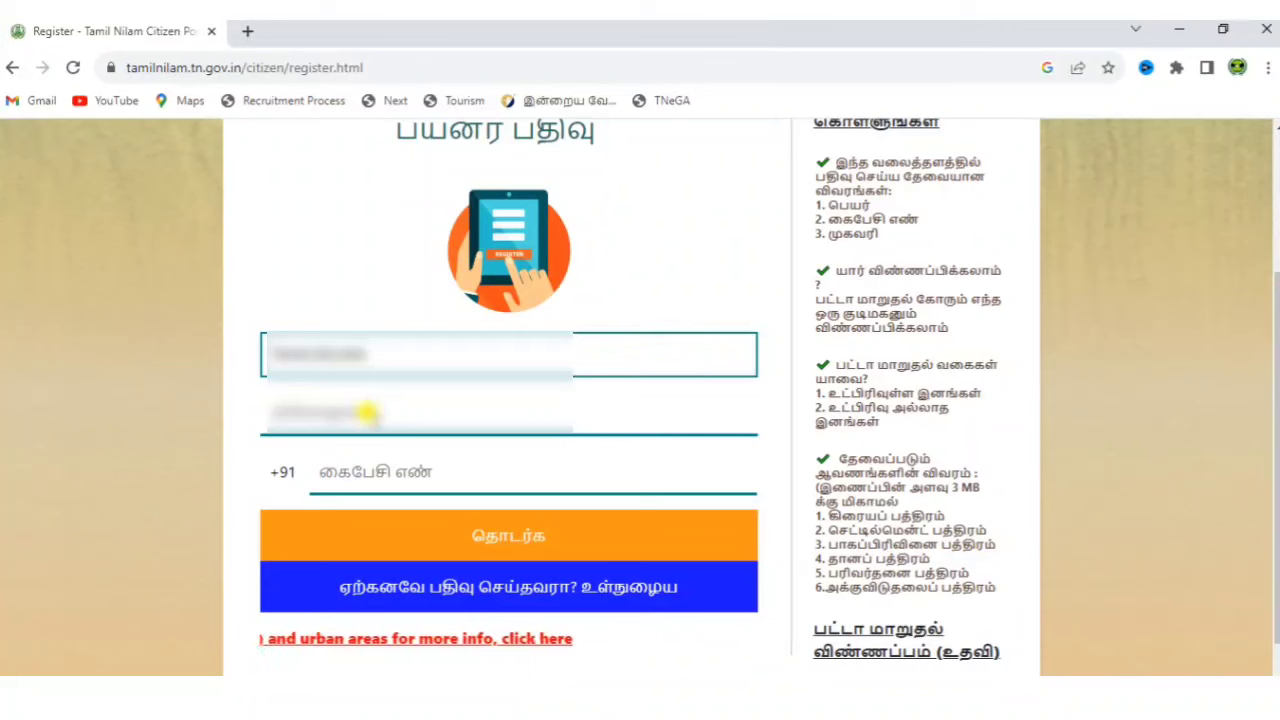
pyautogui.click(366, 412)
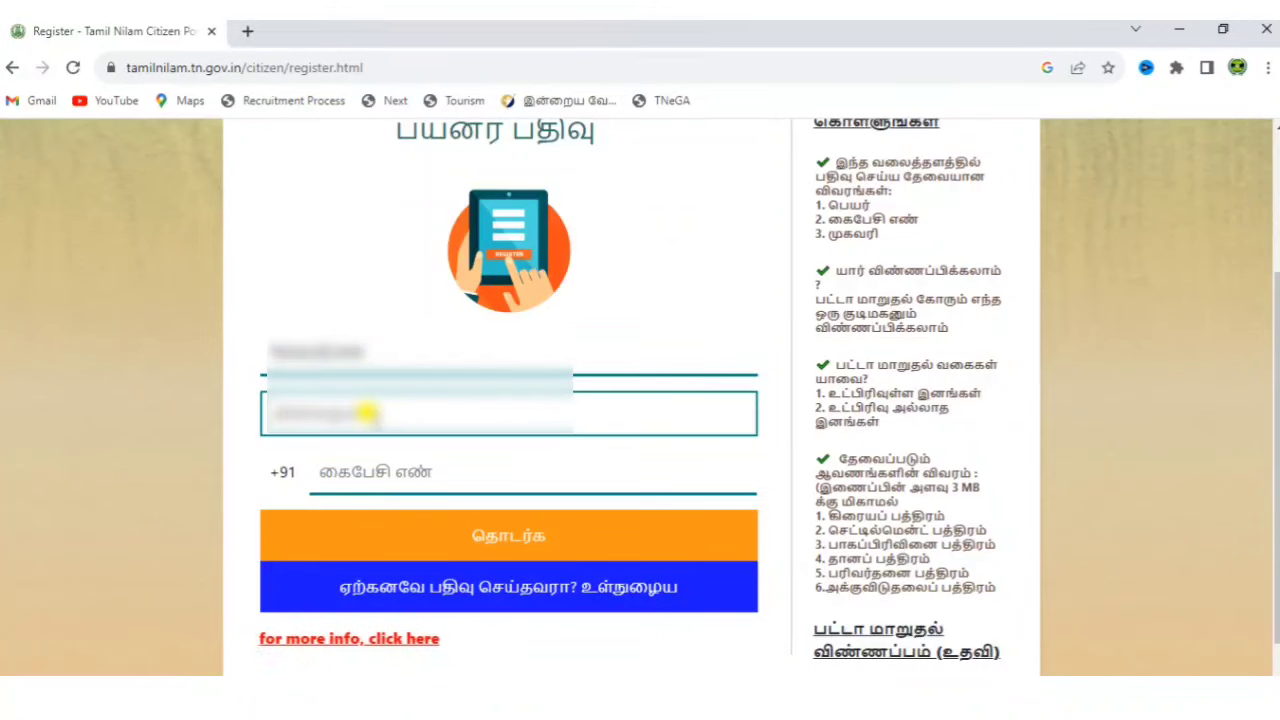
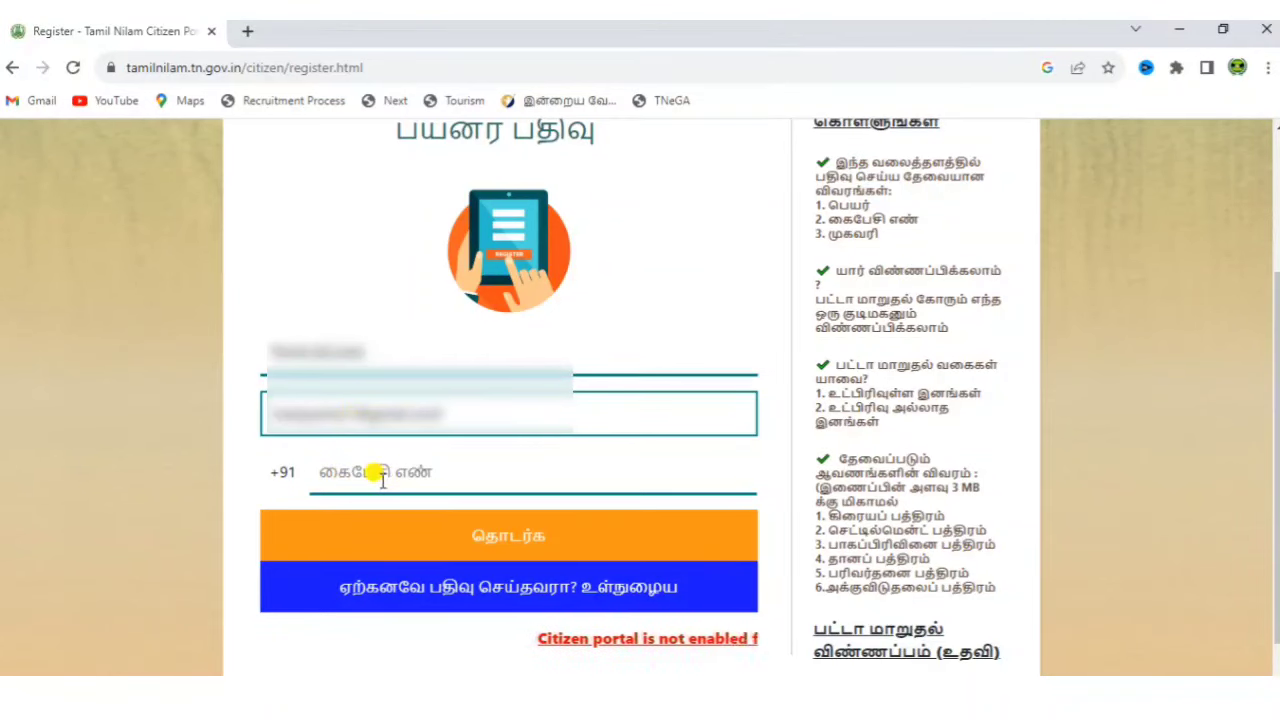
pyautogui.click(378, 474)
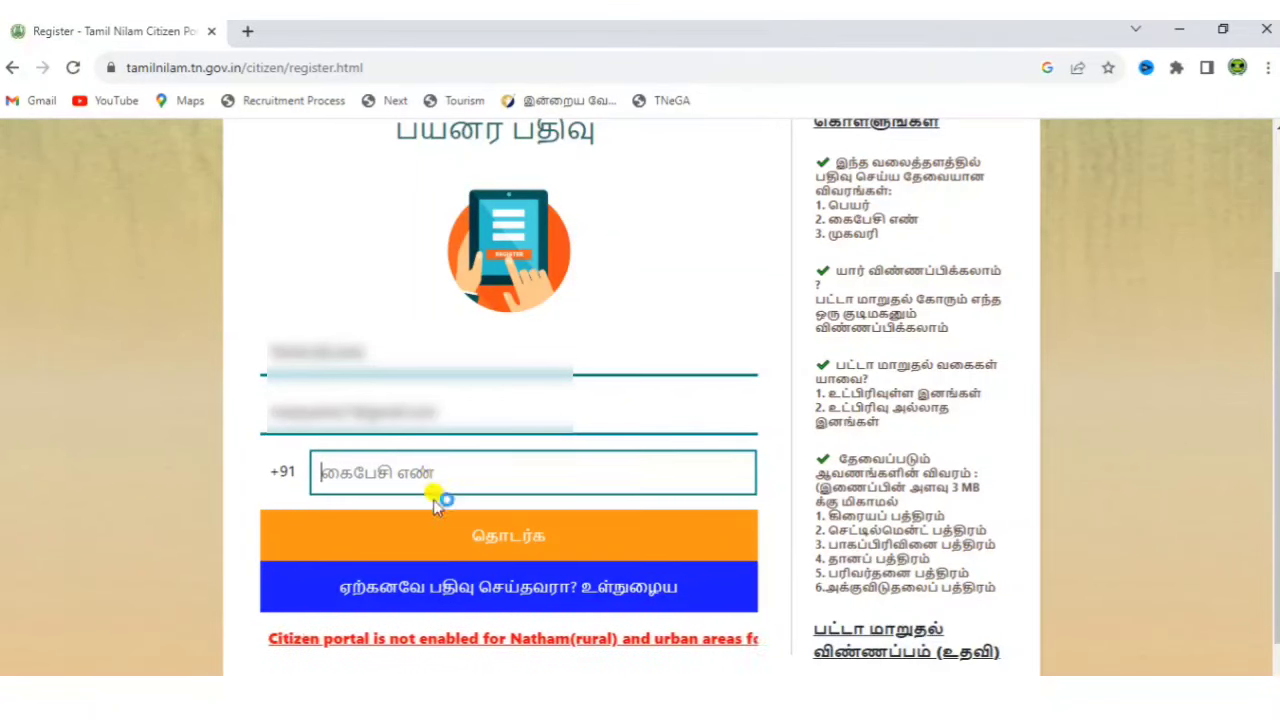
pyautogui.click(520, 545)
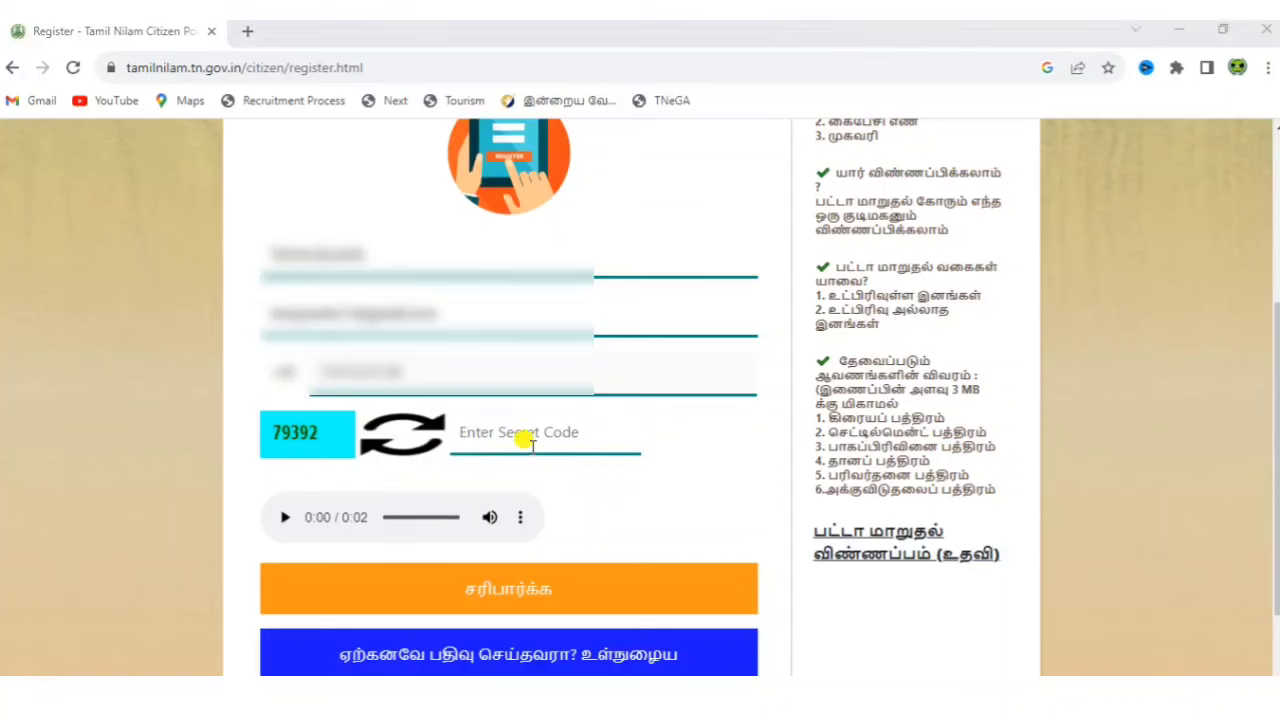
# Verify the captcha and the received OTP to finish creating the account.
pyautogui.click(527, 440)
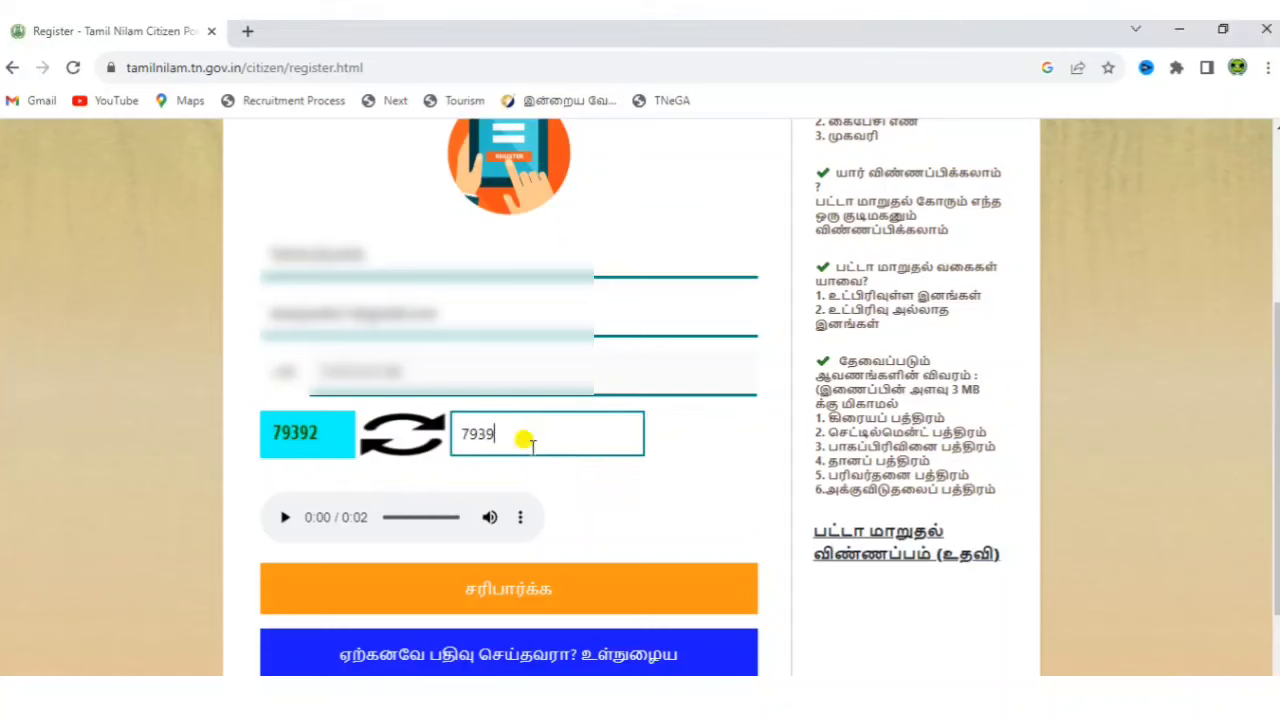
pyautogui.click(511, 590)
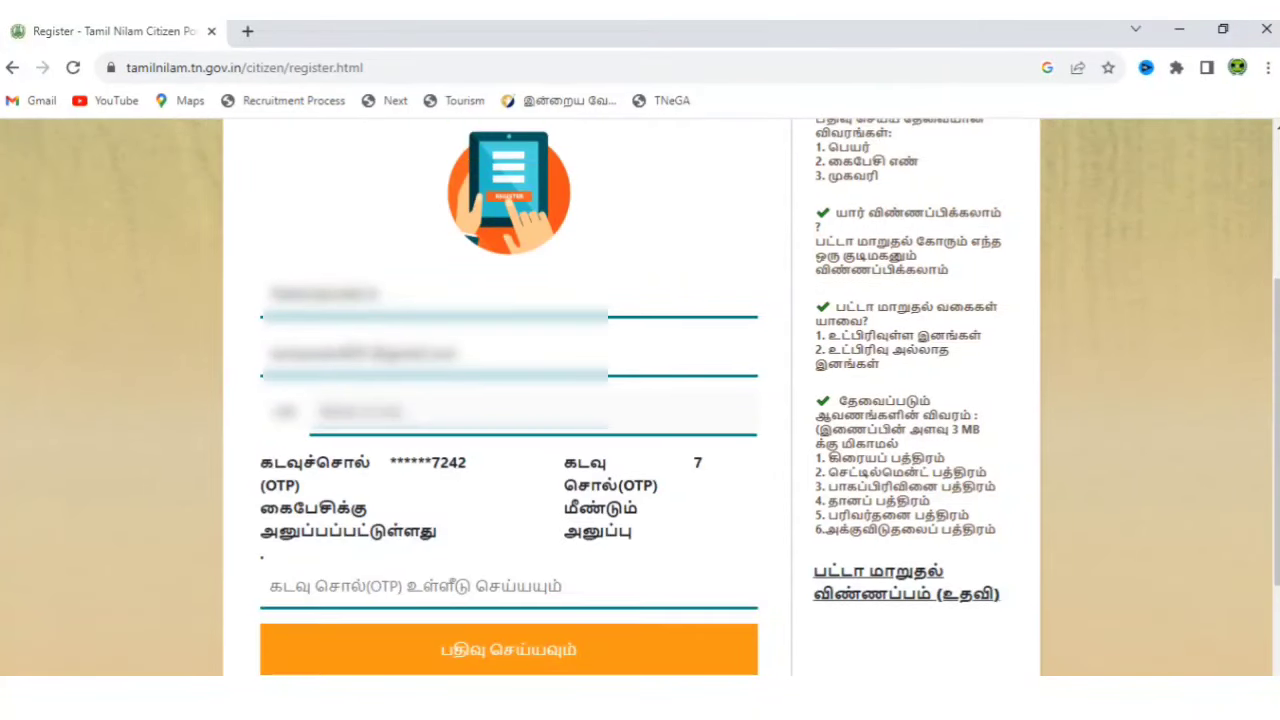
pyautogui.click(519, 589)
pyautogui.write('1')
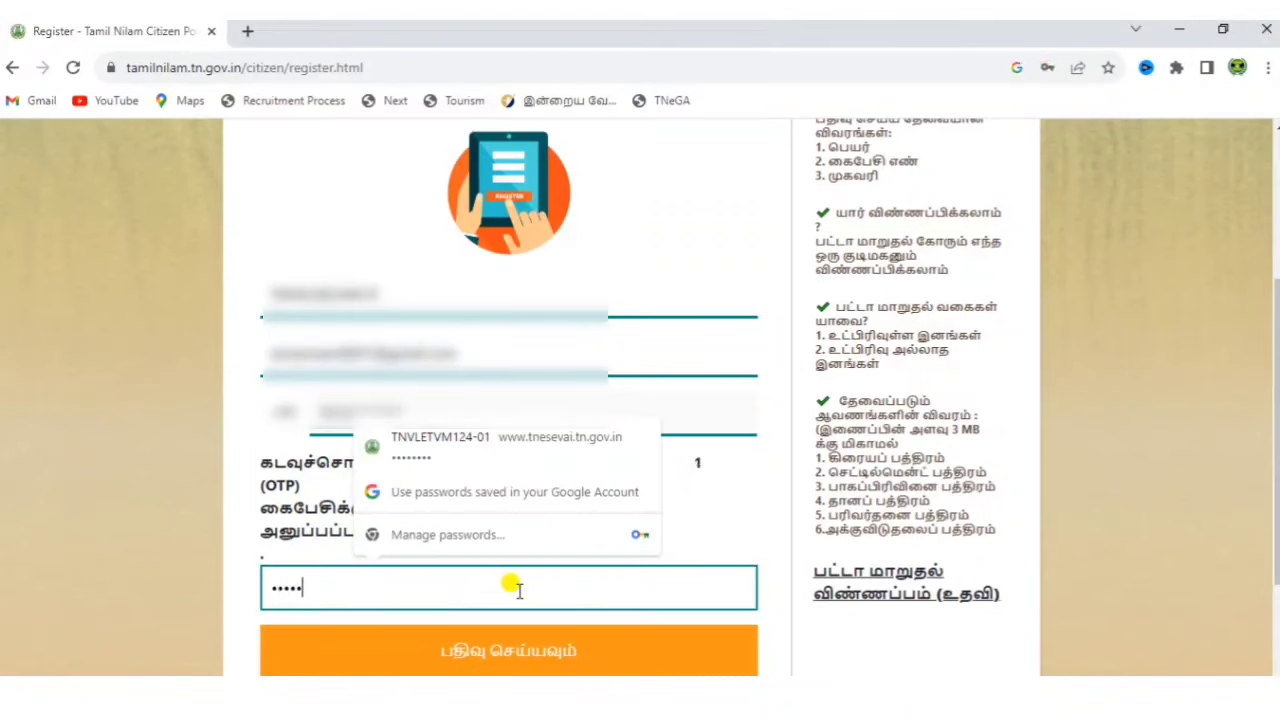
pyautogui.click(535, 655)
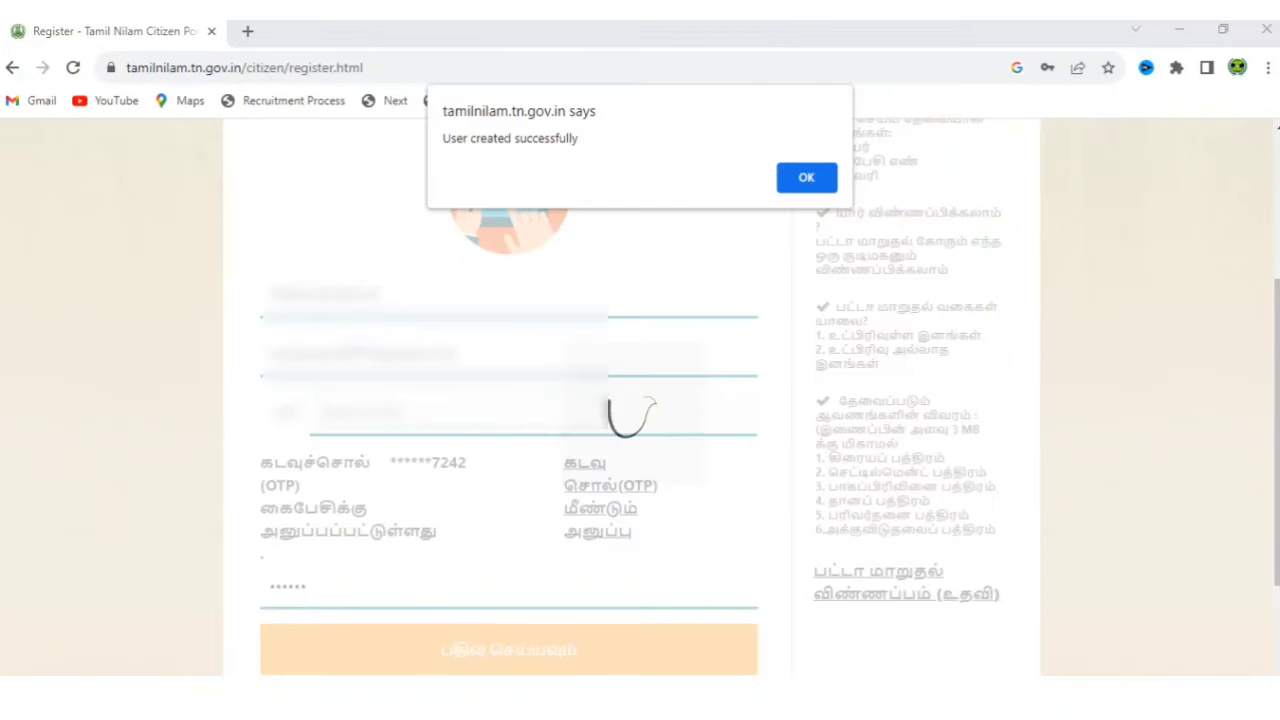
# Dismiss the success alert and log in with the registered mobile number and its OTP.
pyautogui.click(818, 179)
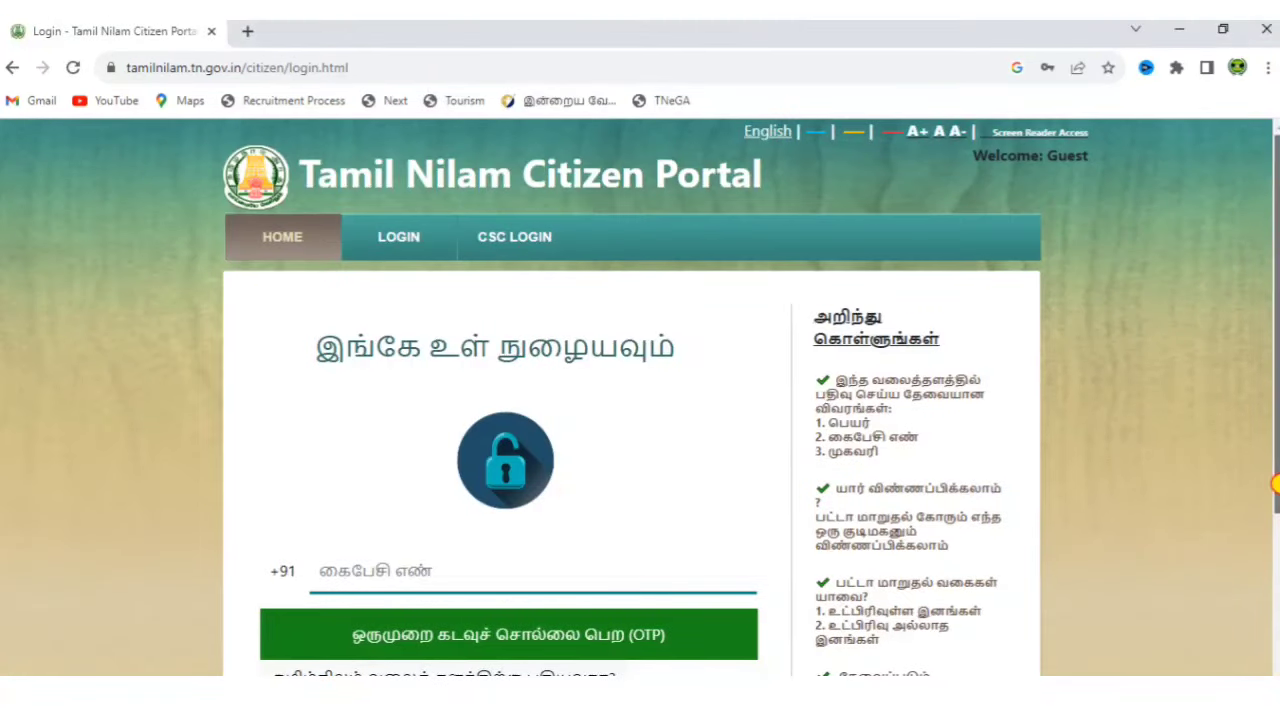
pyautogui.scroll(-2, 1265, 490)
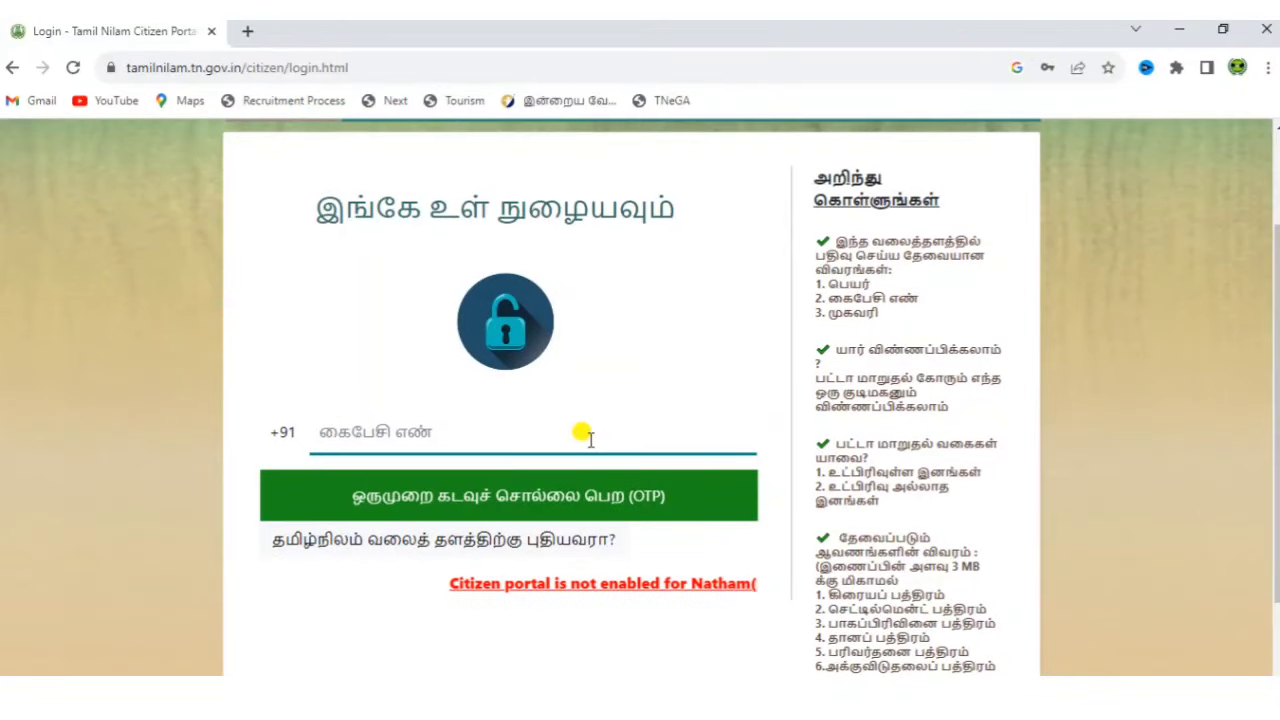
pyautogui.click(572, 432)
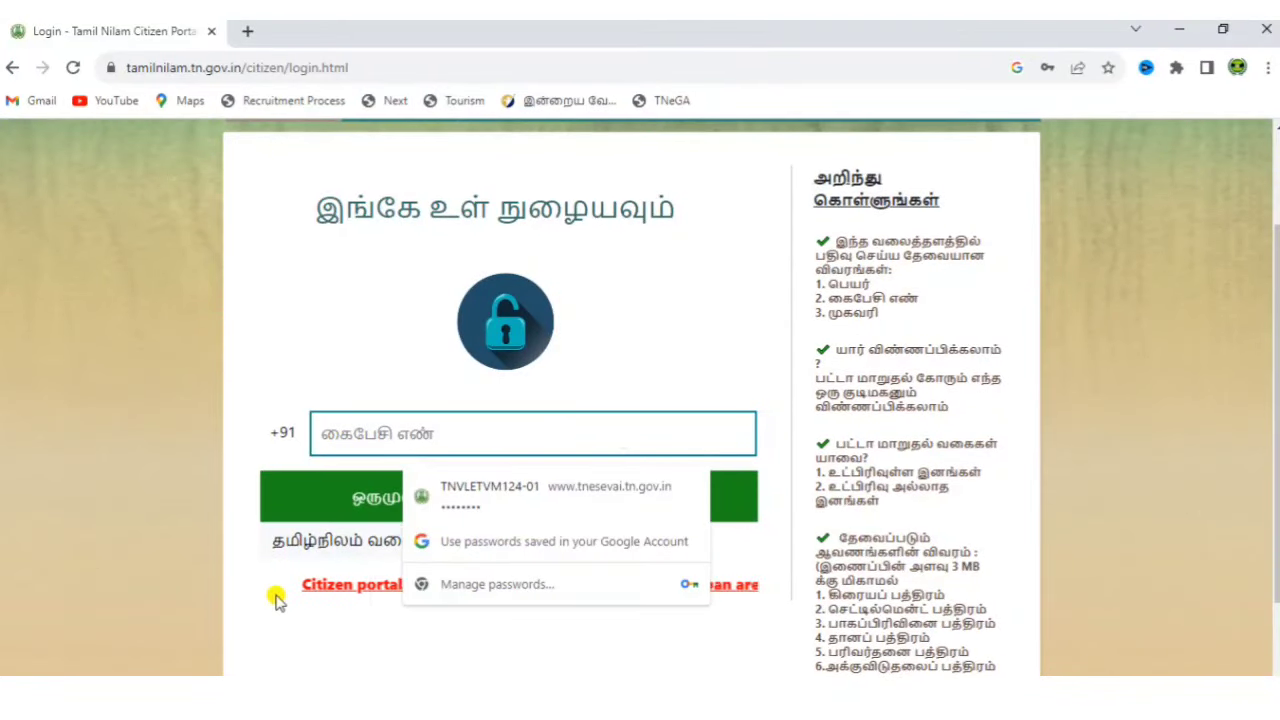
pyautogui.click(277, 597)
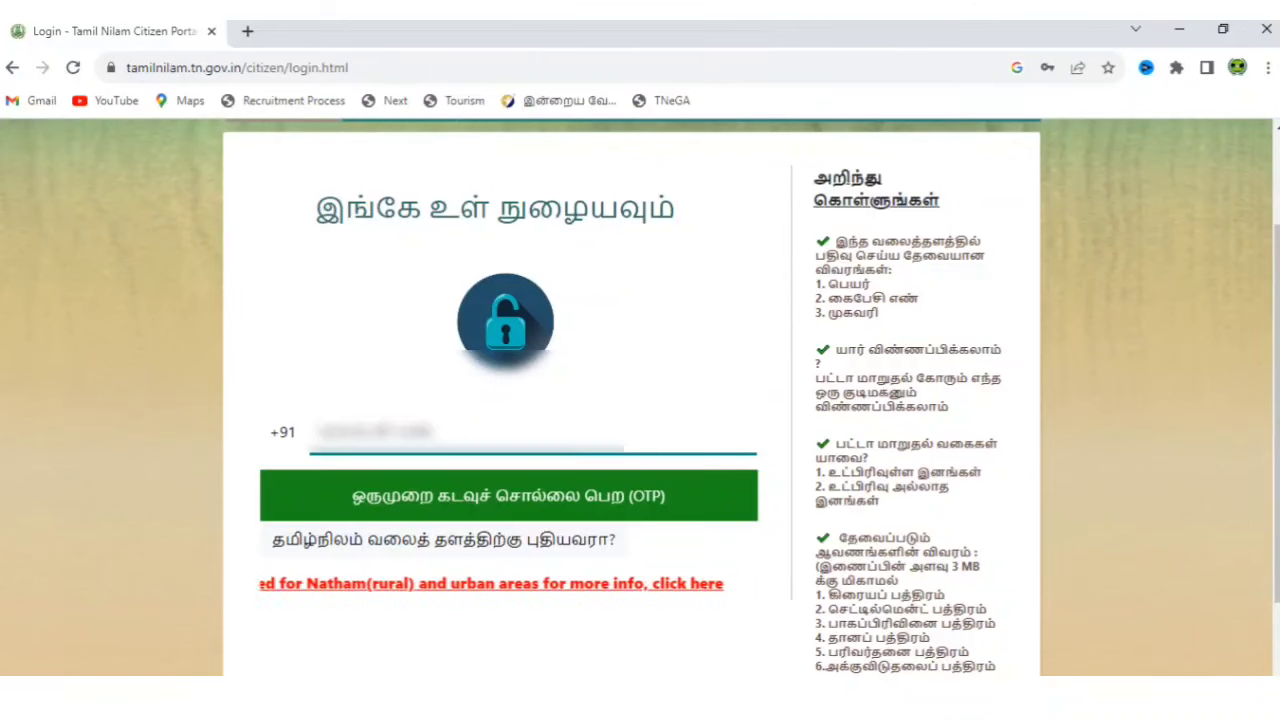
pyautogui.click(509, 495)
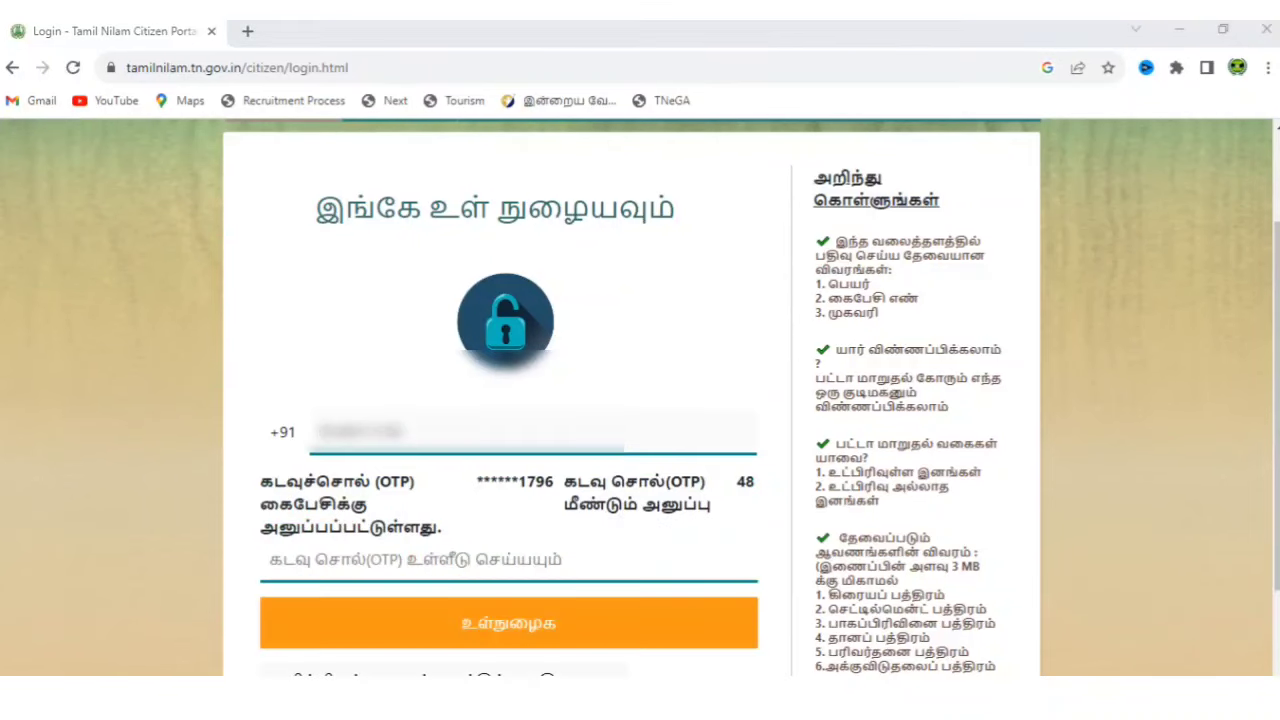
pyautogui.click(585, 564)
pyautogui.write('1')
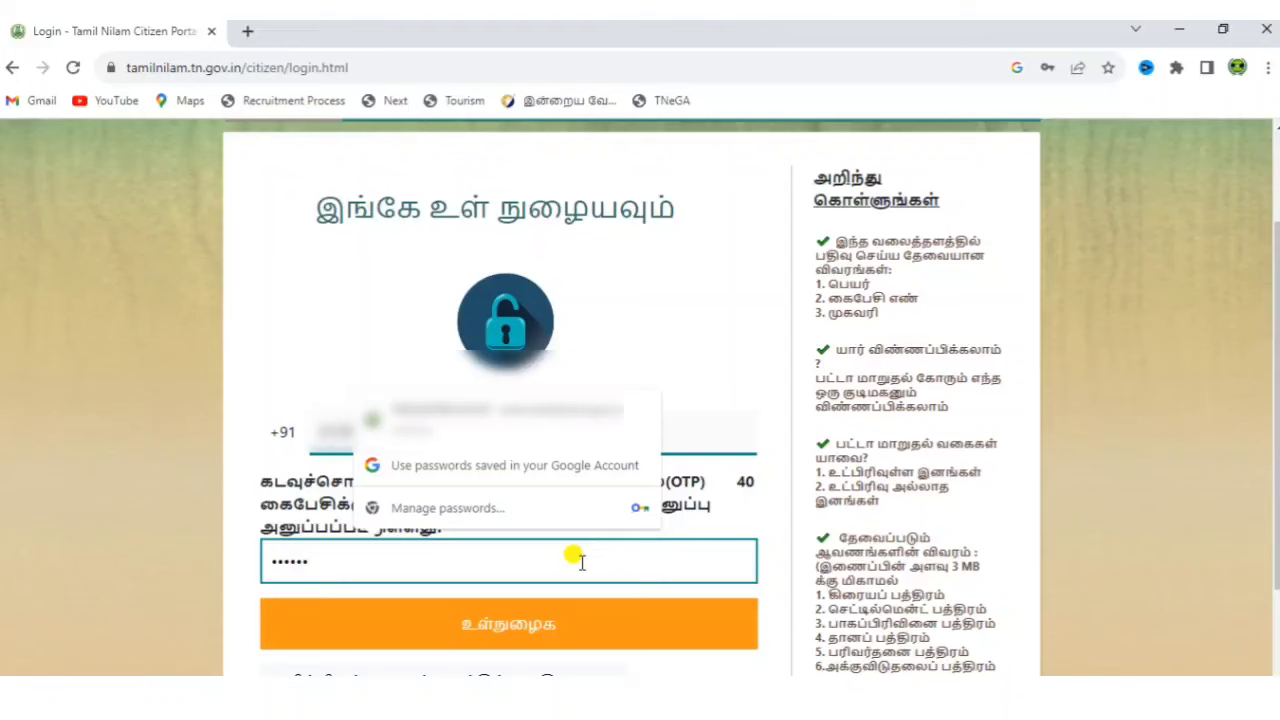
pyautogui.click(560, 626)
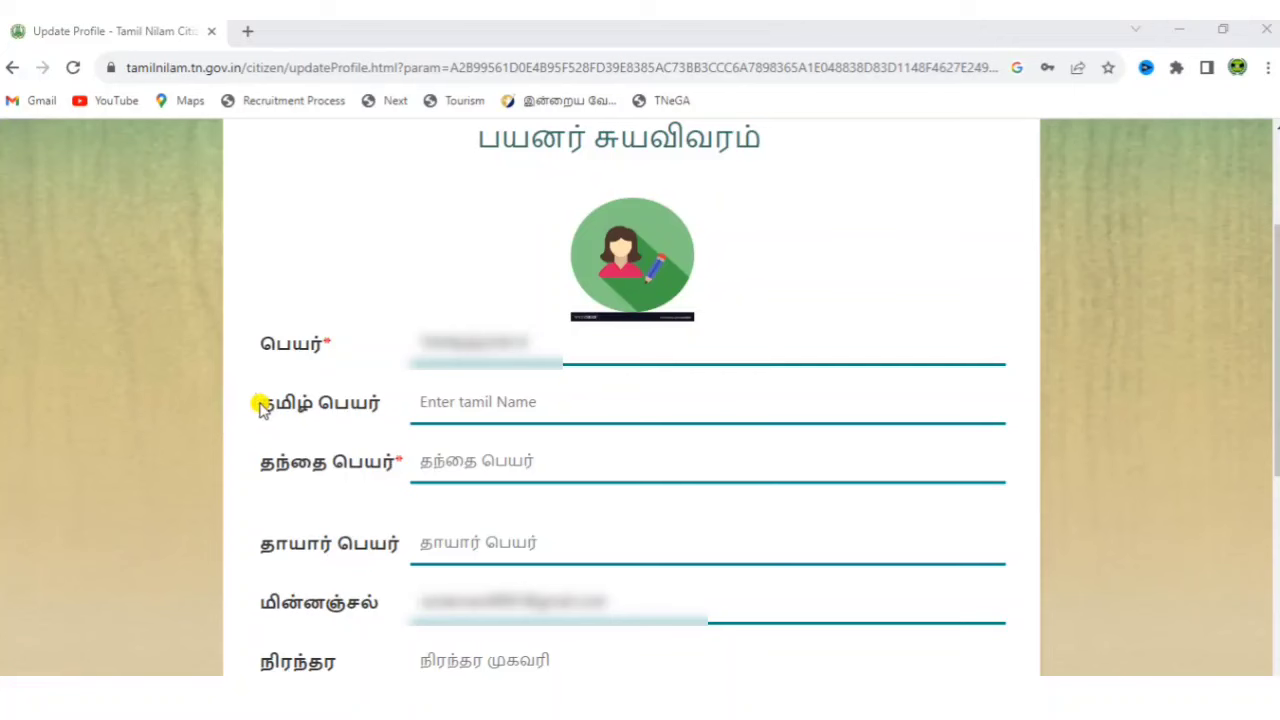
pyautogui.moveTo(262, 404); pyautogui.dragTo(449, 409)
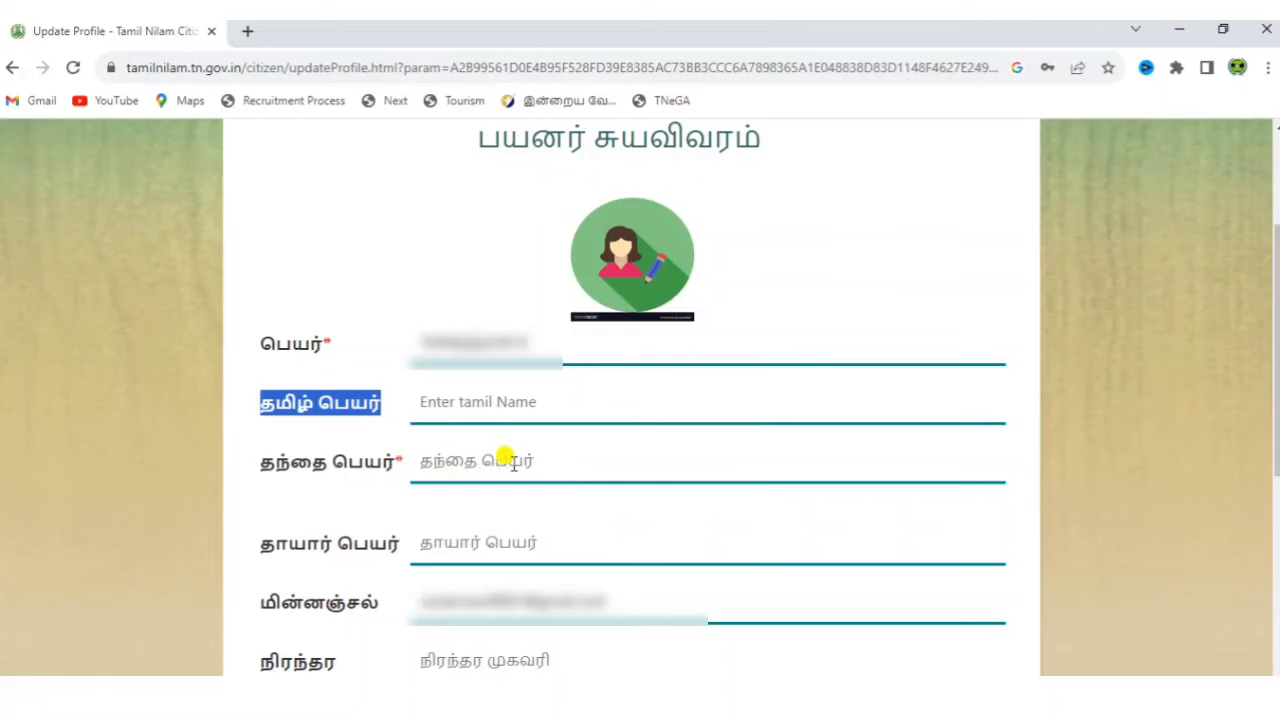
pyautogui.click(357, 494)
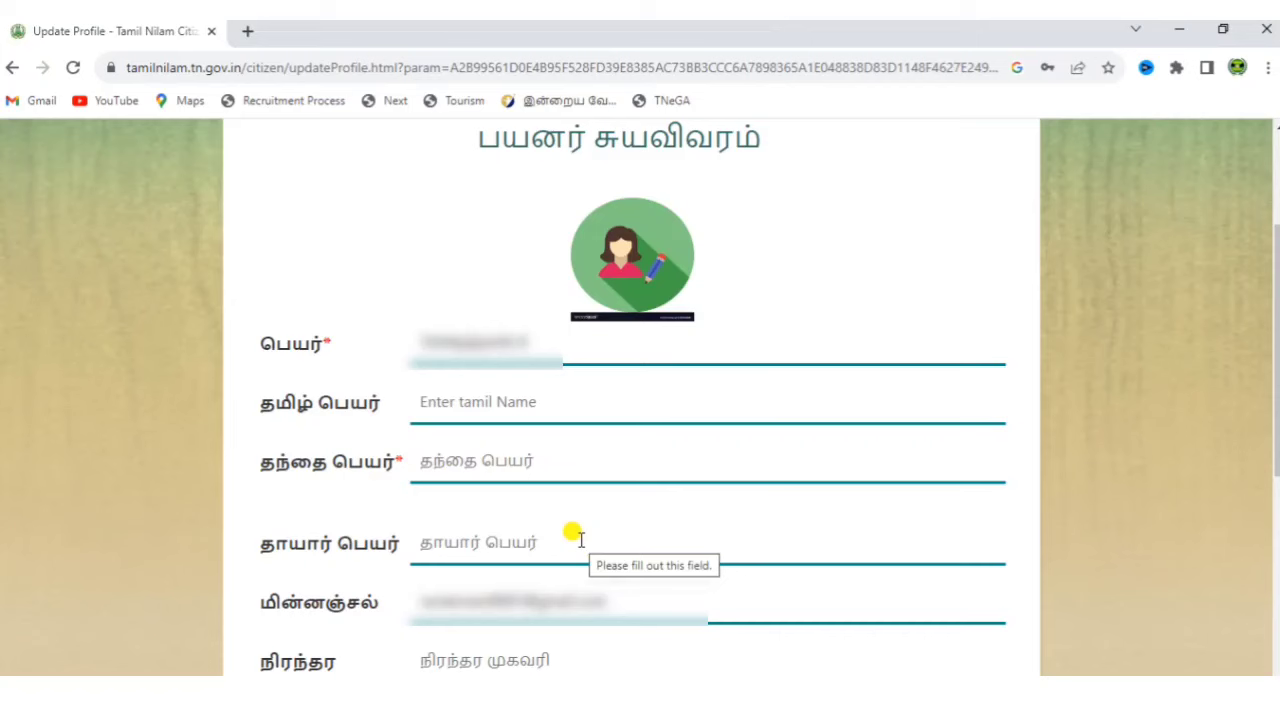
pyautogui.scroll(-5, 540, 620)
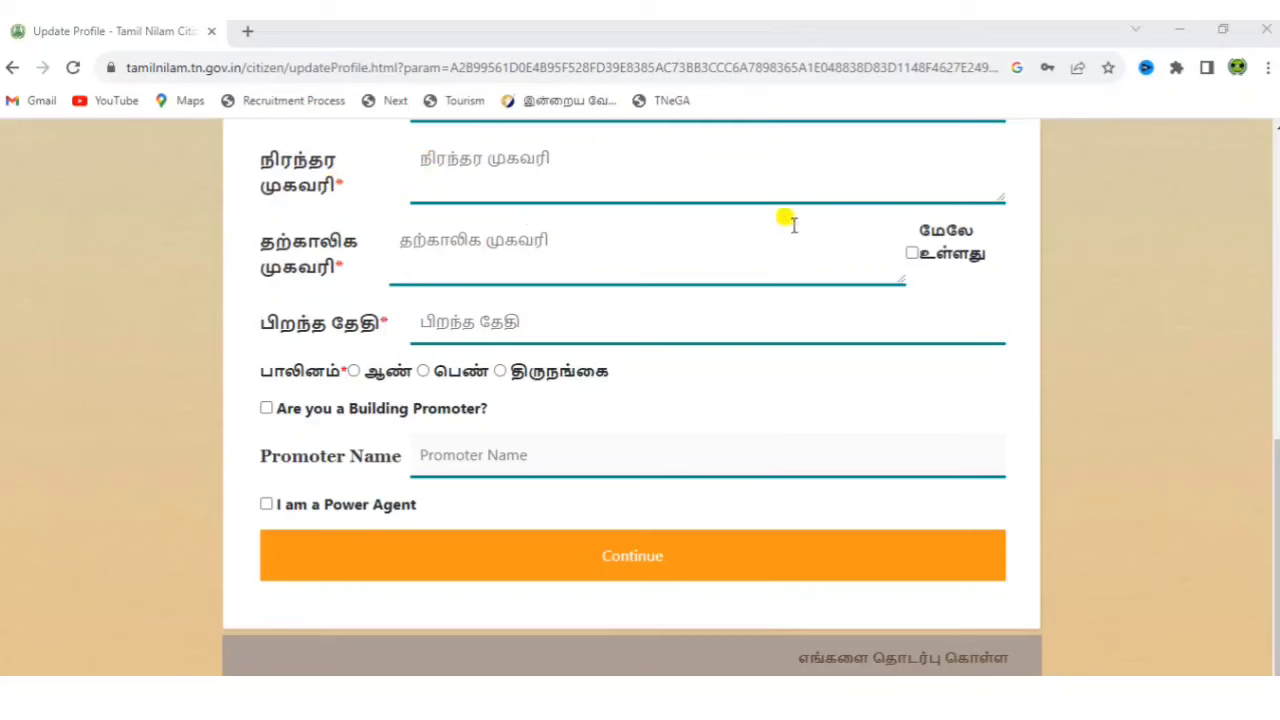
pyautogui.click(590, 323)
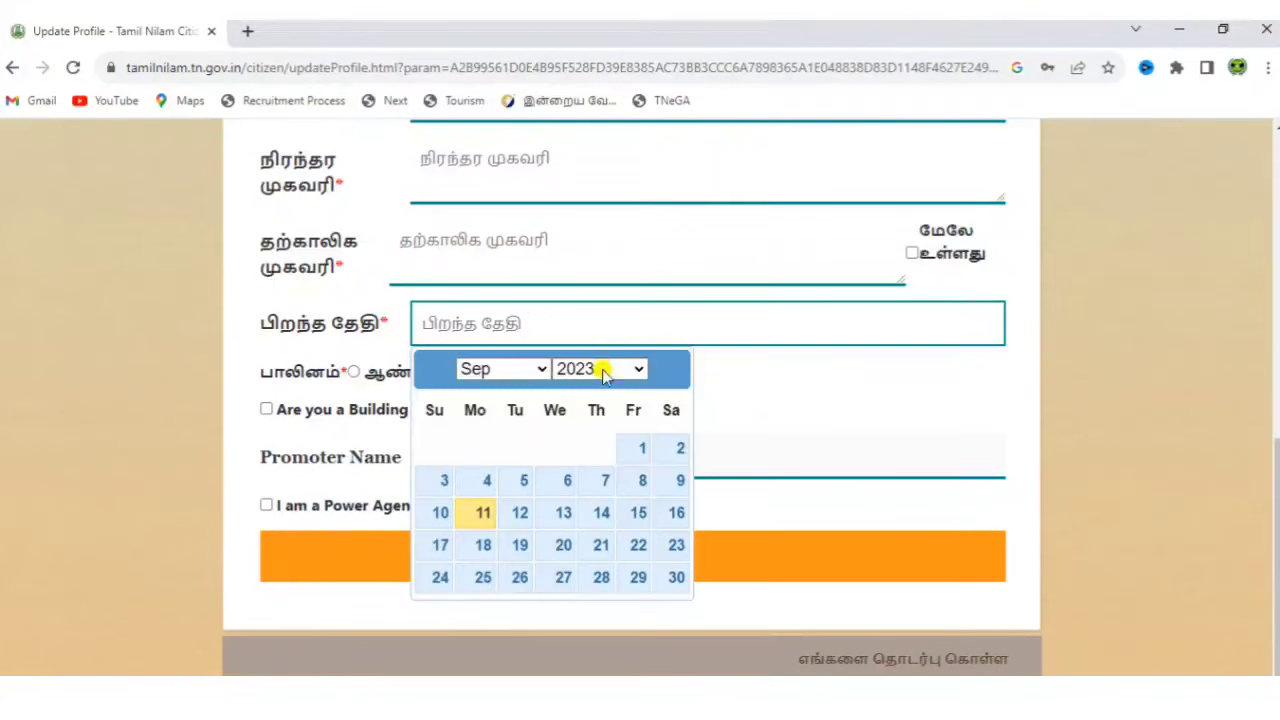
pyautogui.click(609, 369)
pyautogui.moveTo(647, 310); pyautogui.dragTo(640, 243)
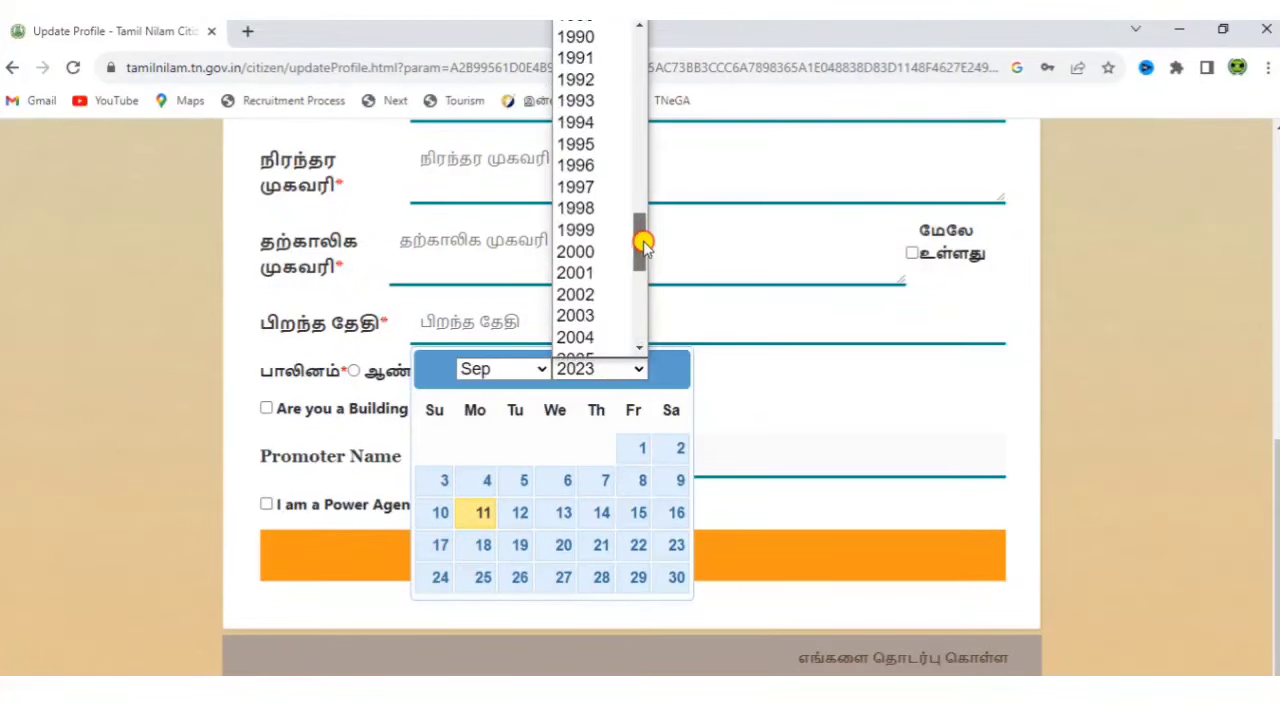
pyautogui.click(588, 211)
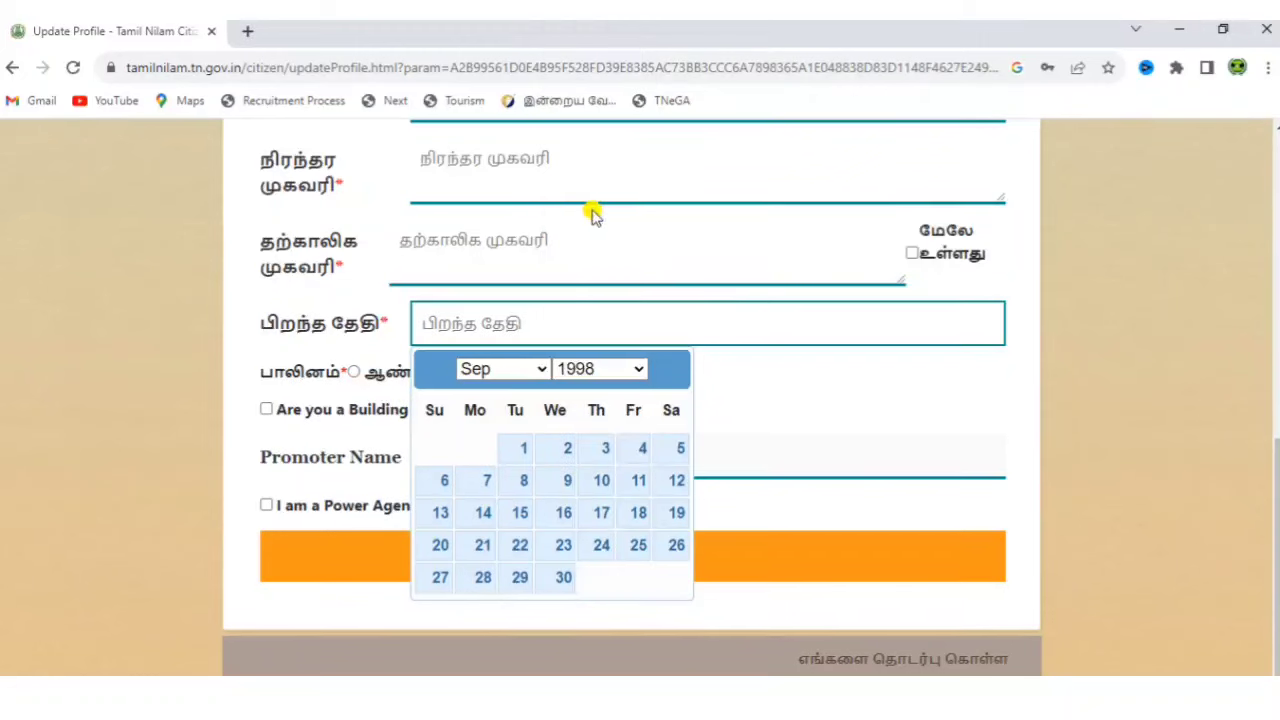
pyautogui.click(505, 371)
pyautogui.click(510, 455)
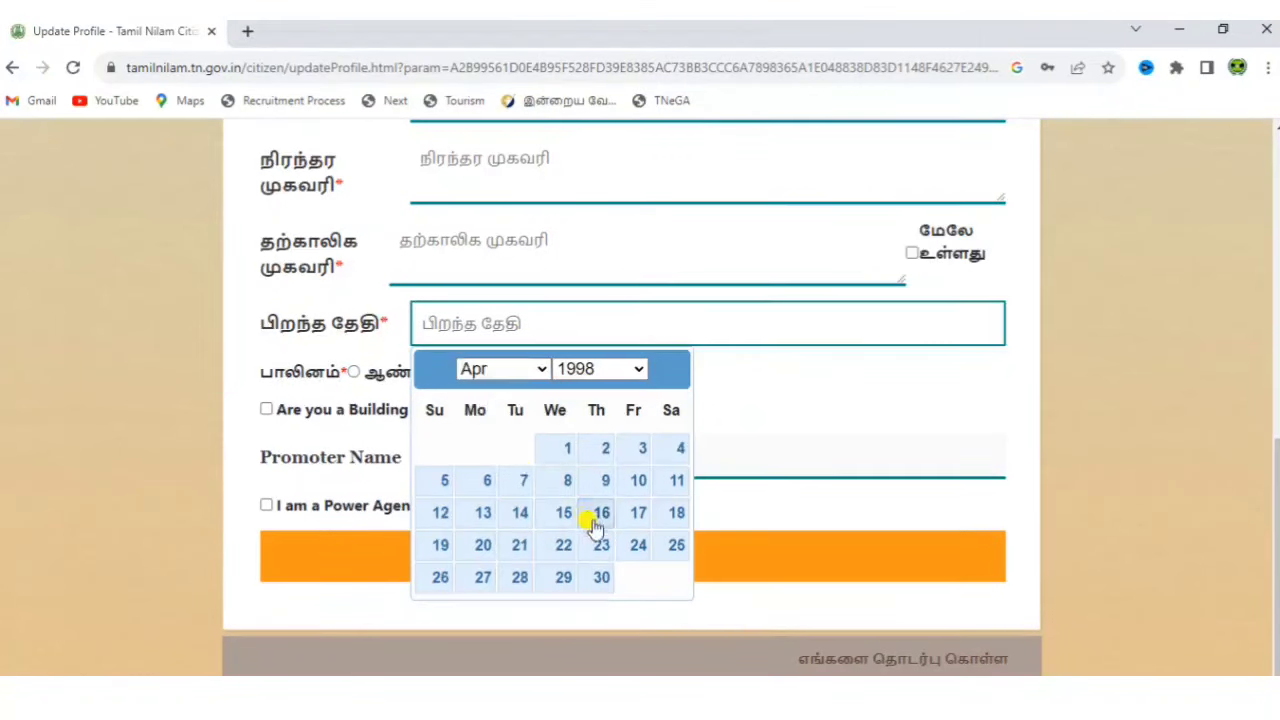
pyautogui.click(633, 547)
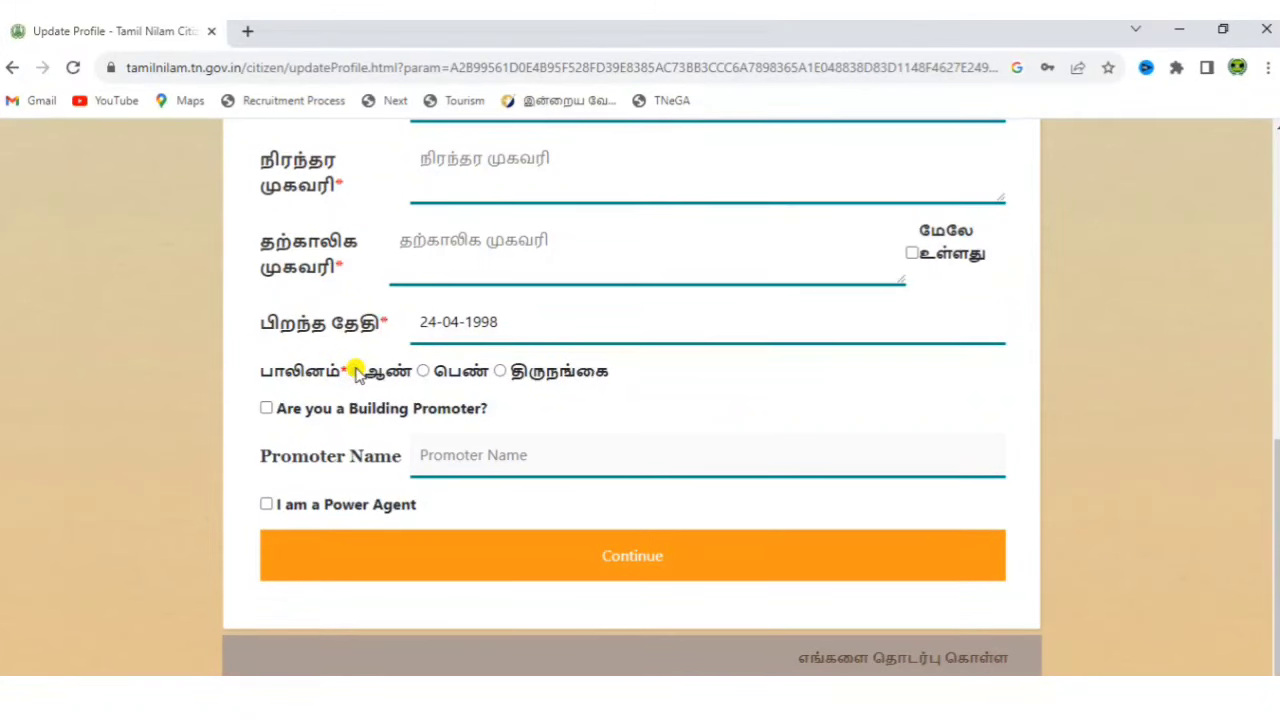
pyautogui.click(355, 371)
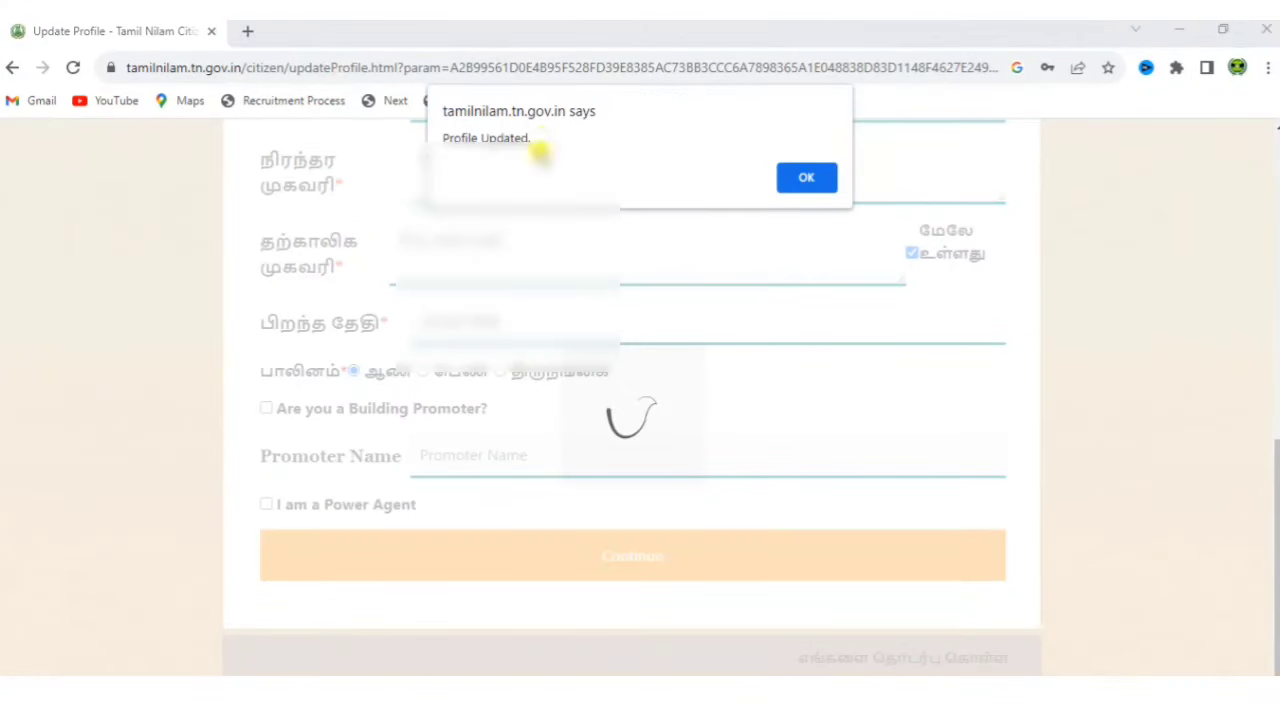
# Dismiss the Profile Updated alert and choose the புல எல்லை அளந்து காண்பிக்க service.
pyautogui.click(818, 181)
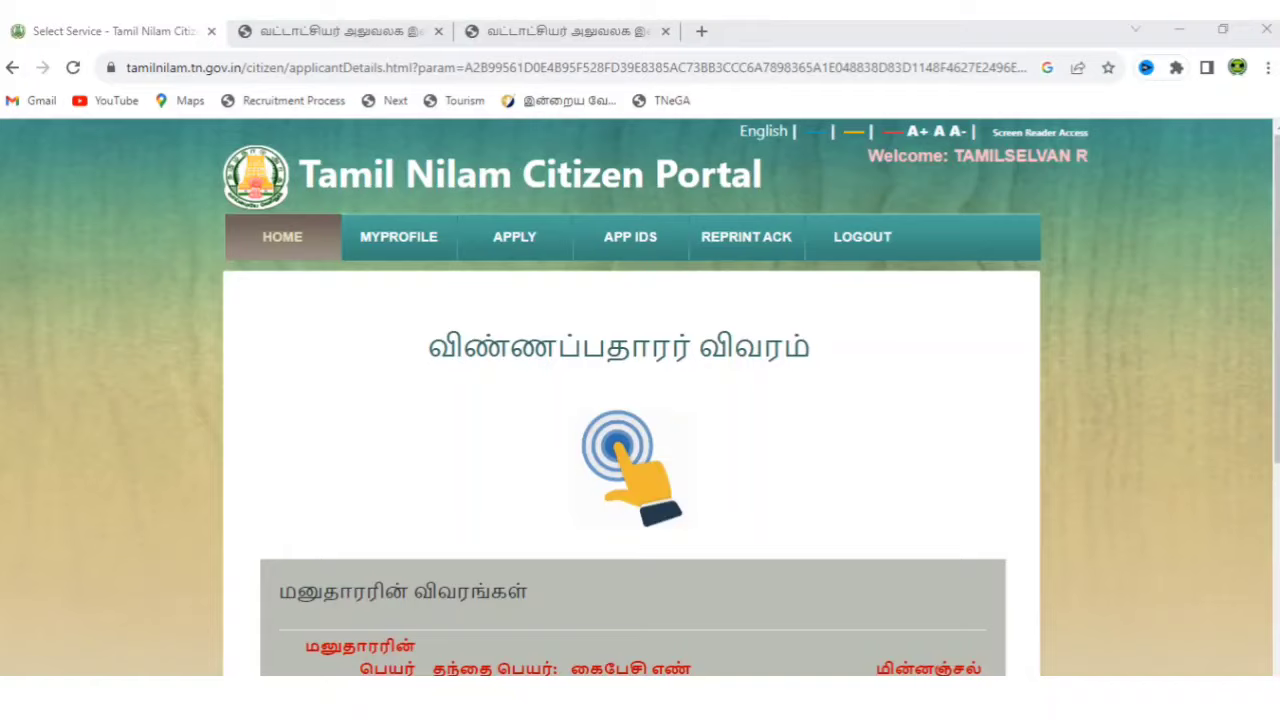
pyautogui.scroll(-5, 640, 400)
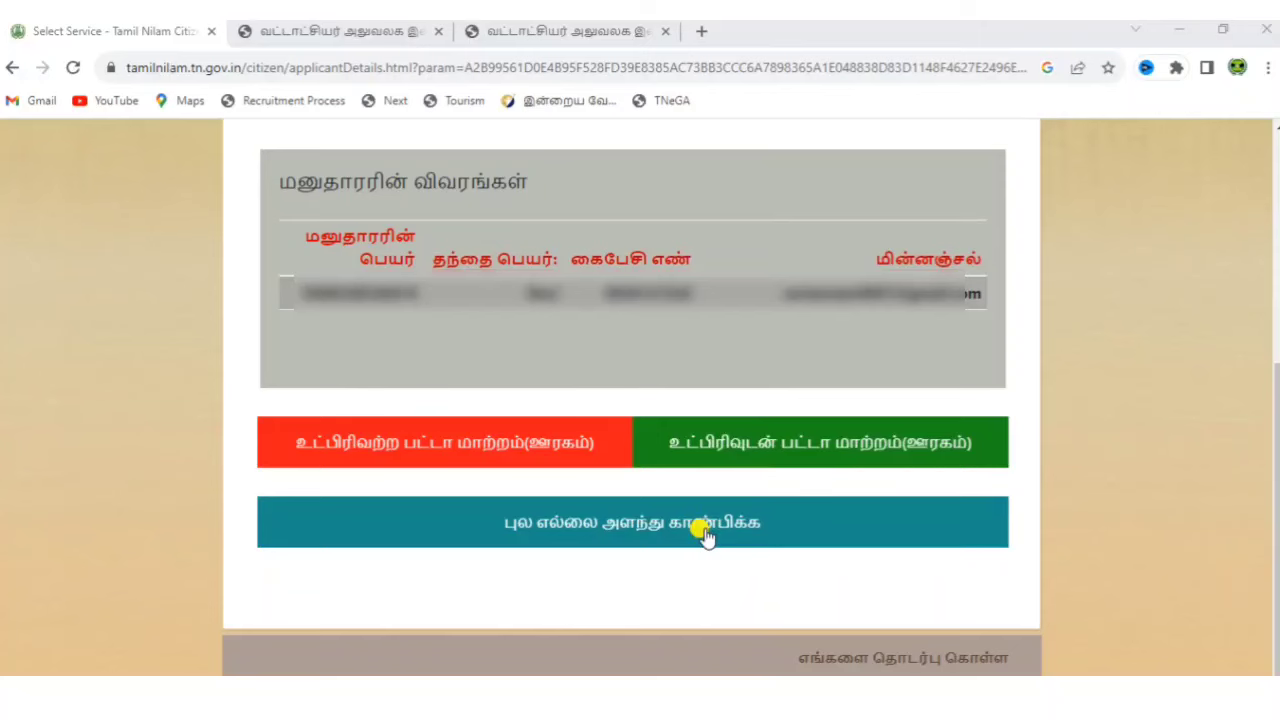
pyautogui.click(705, 533)
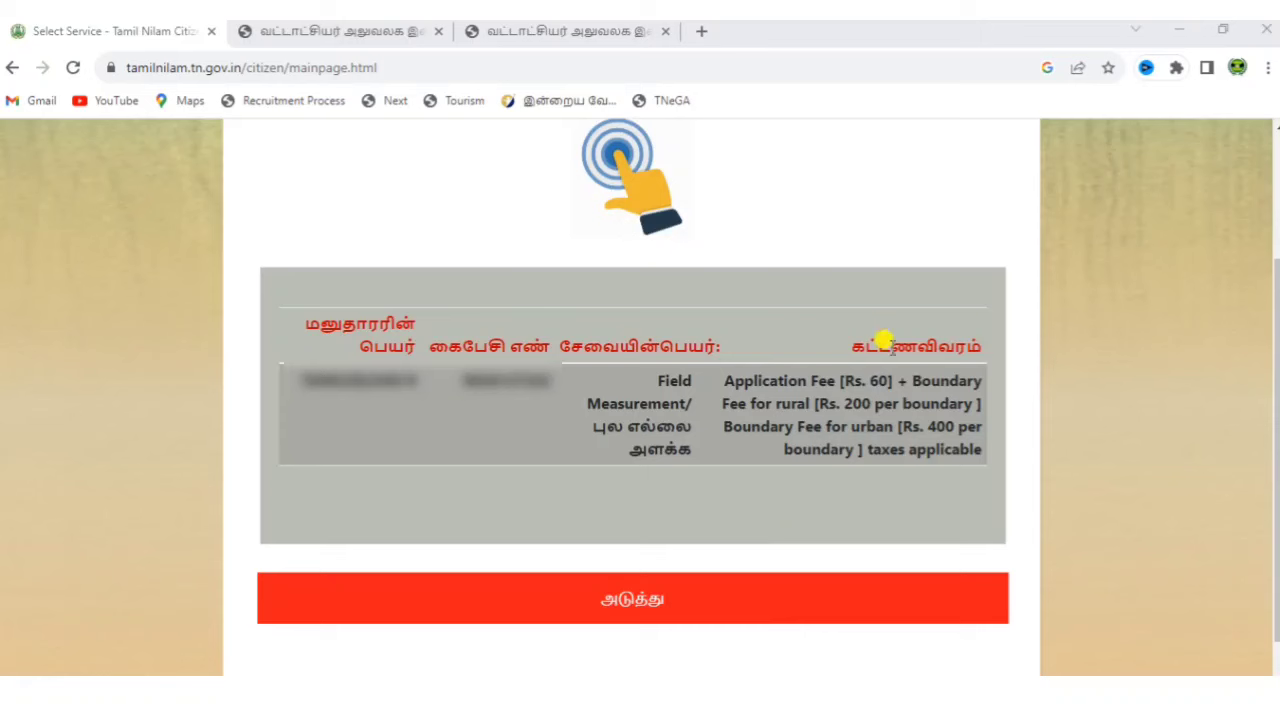
# Review the field measurement fee details (Rs. 60 application fee plus per-boundary fees).
pyautogui.tripleClick(800, 368)
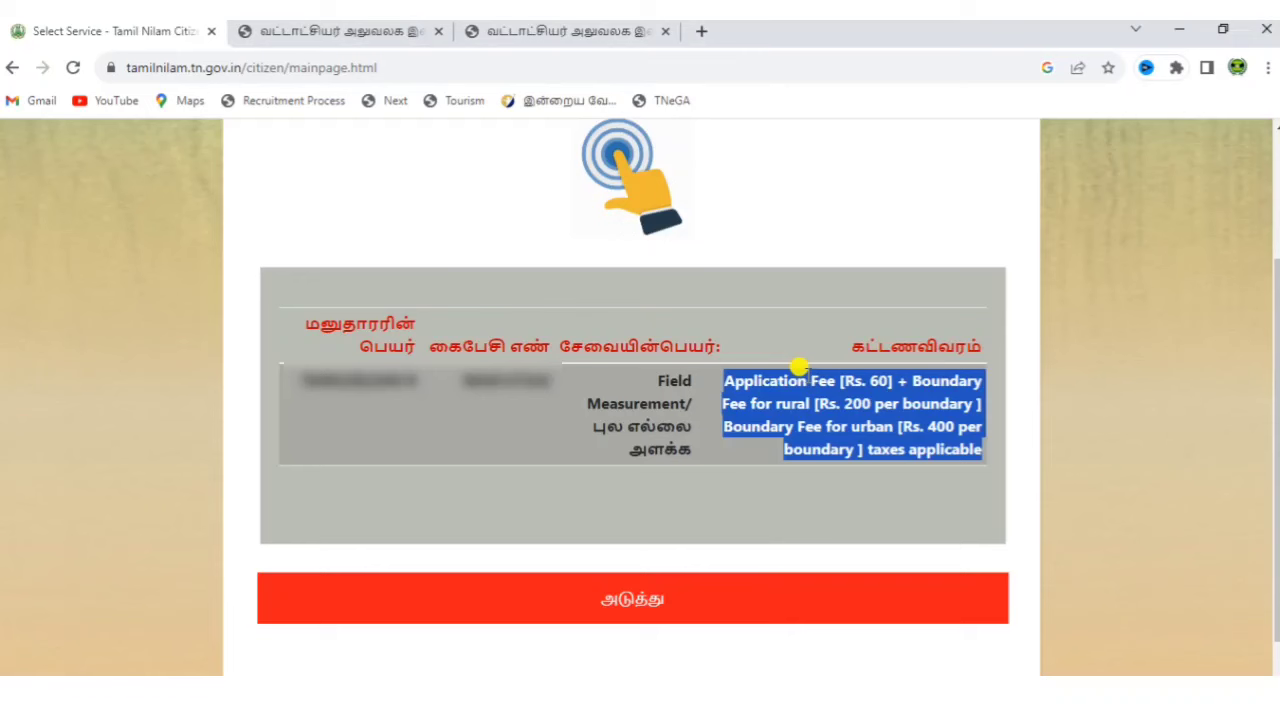
pyautogui.click(757, 480)
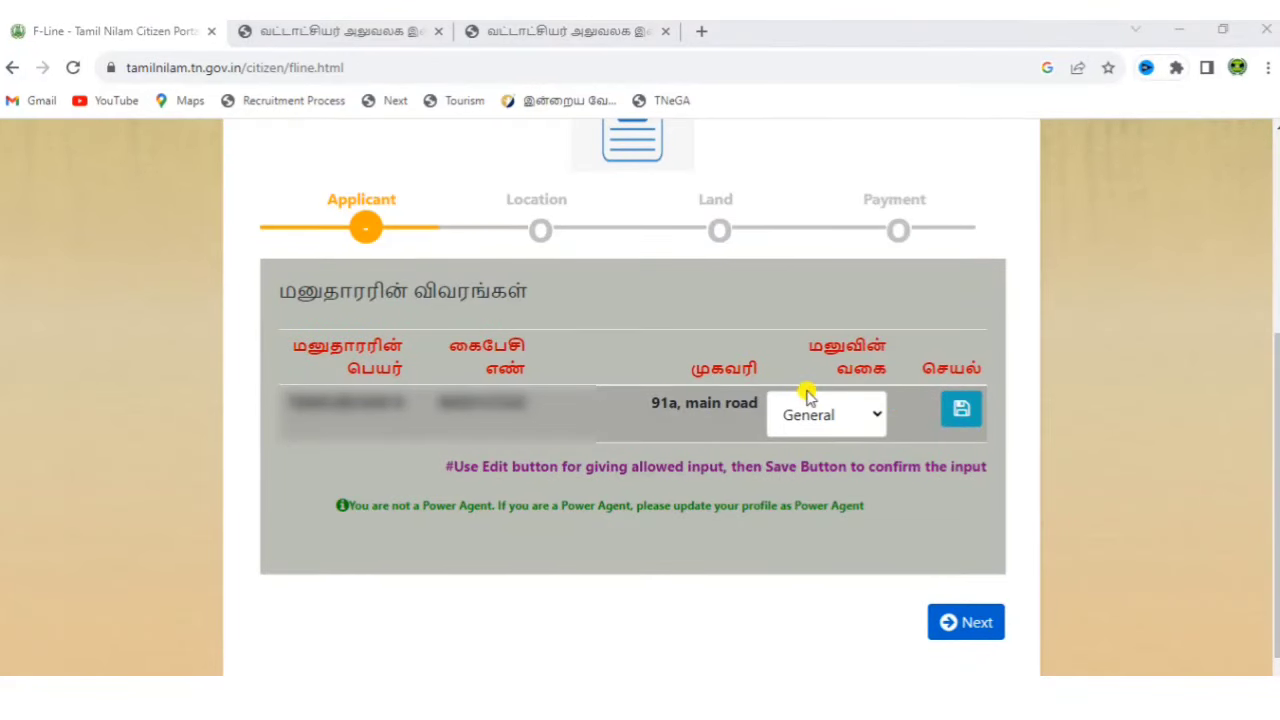
# Choose General as the applicant category and advance to the Location step.
pyautogui.click(828, 420)
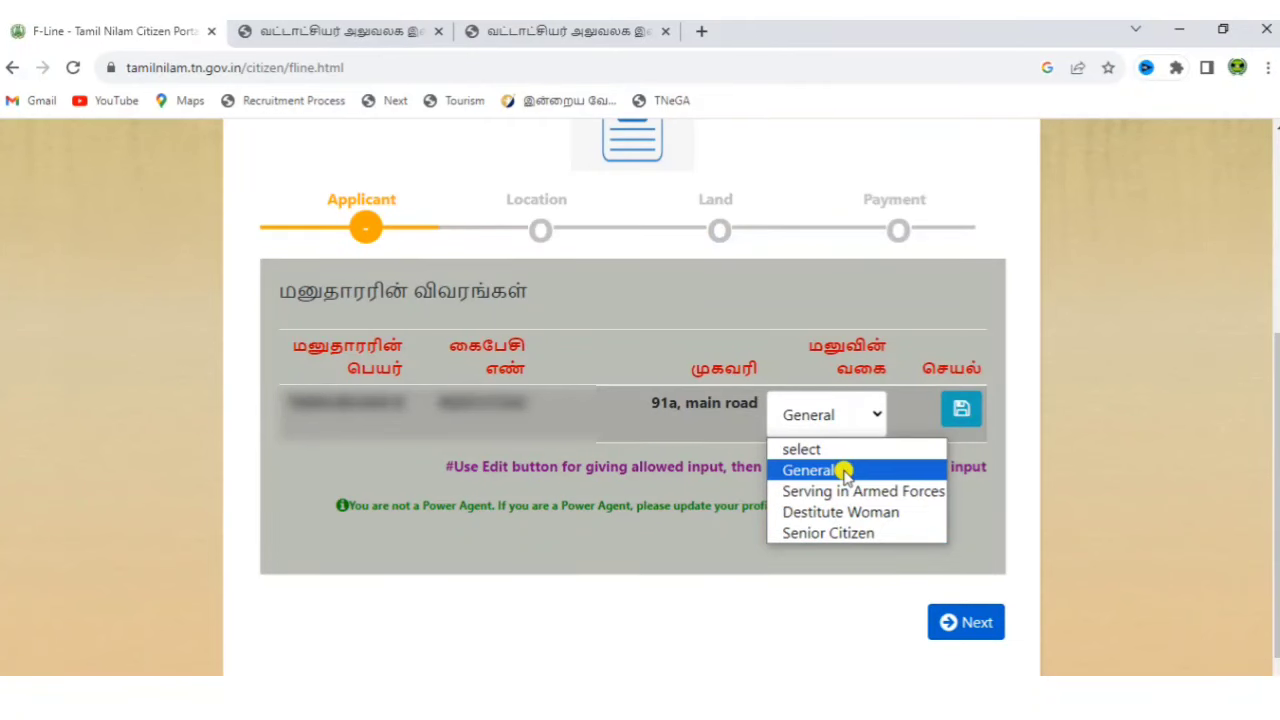
pyautogui.click(845, 471)
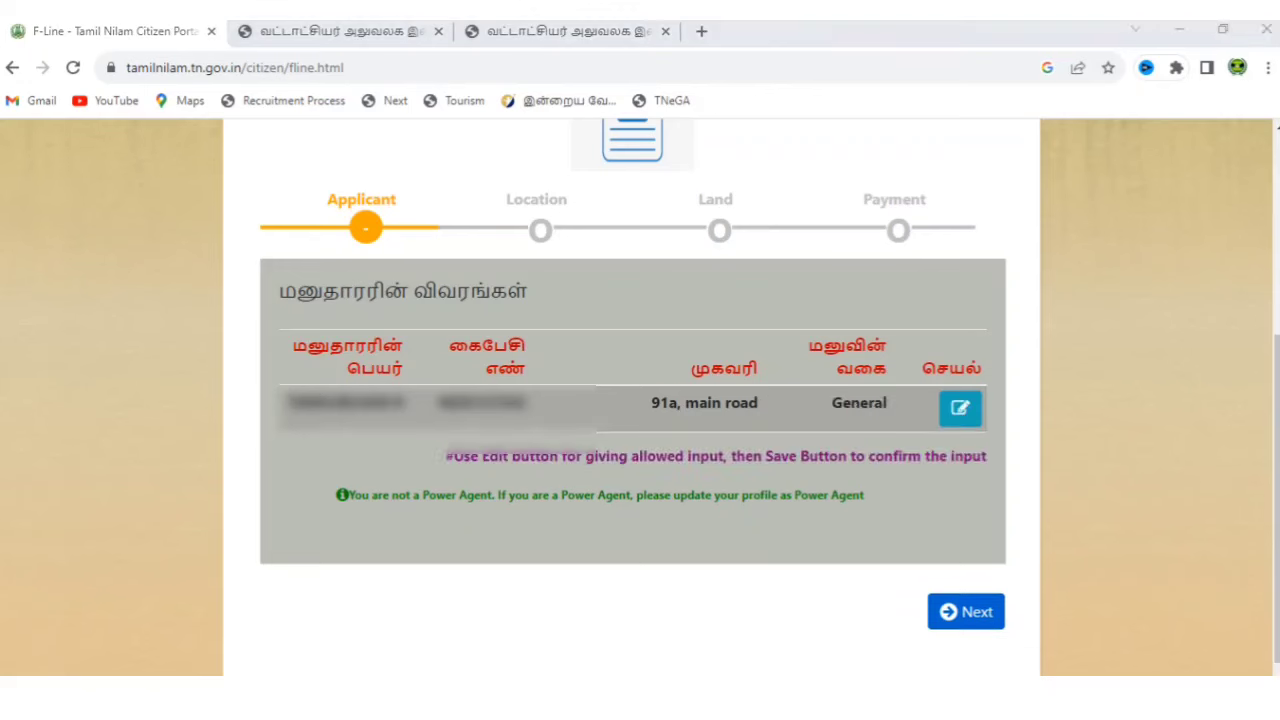
pyautogui.click(972, 615)
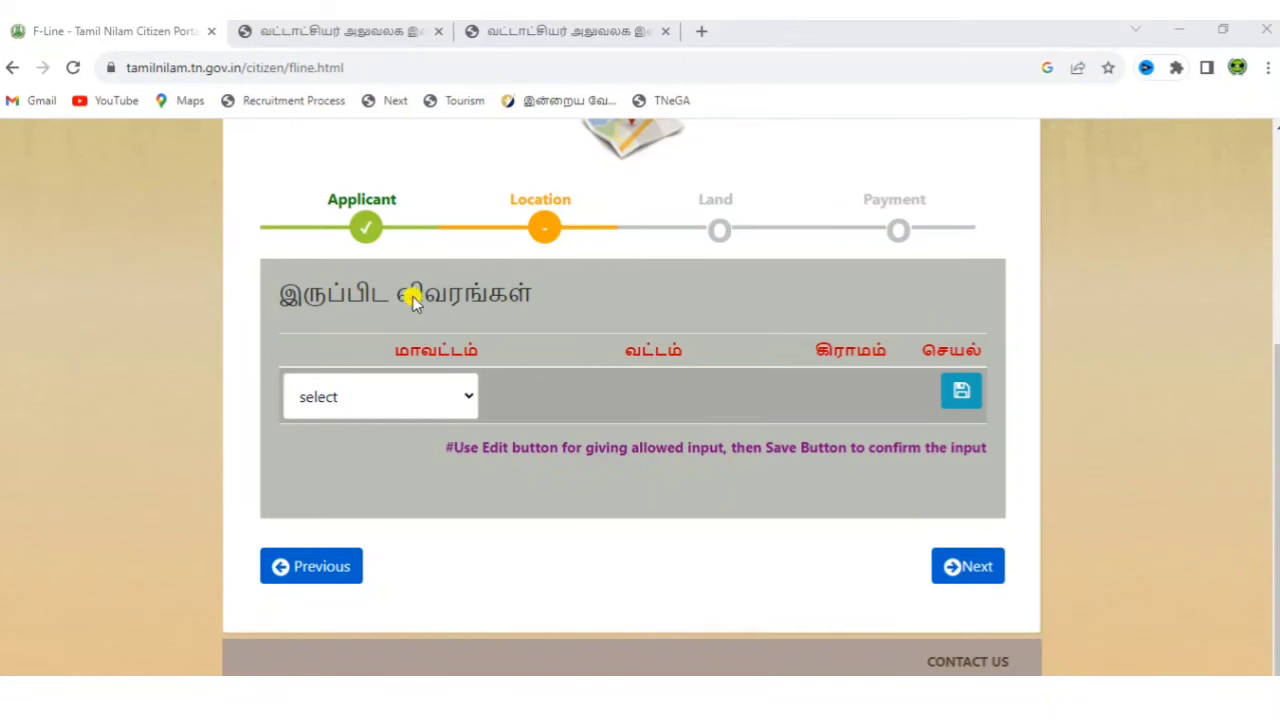
# Select district திருவண்ணாமலை, taluk தண்டராம்பட்டு and village செ.கூடலூர்(R).
pyautogui.click(461, 398)
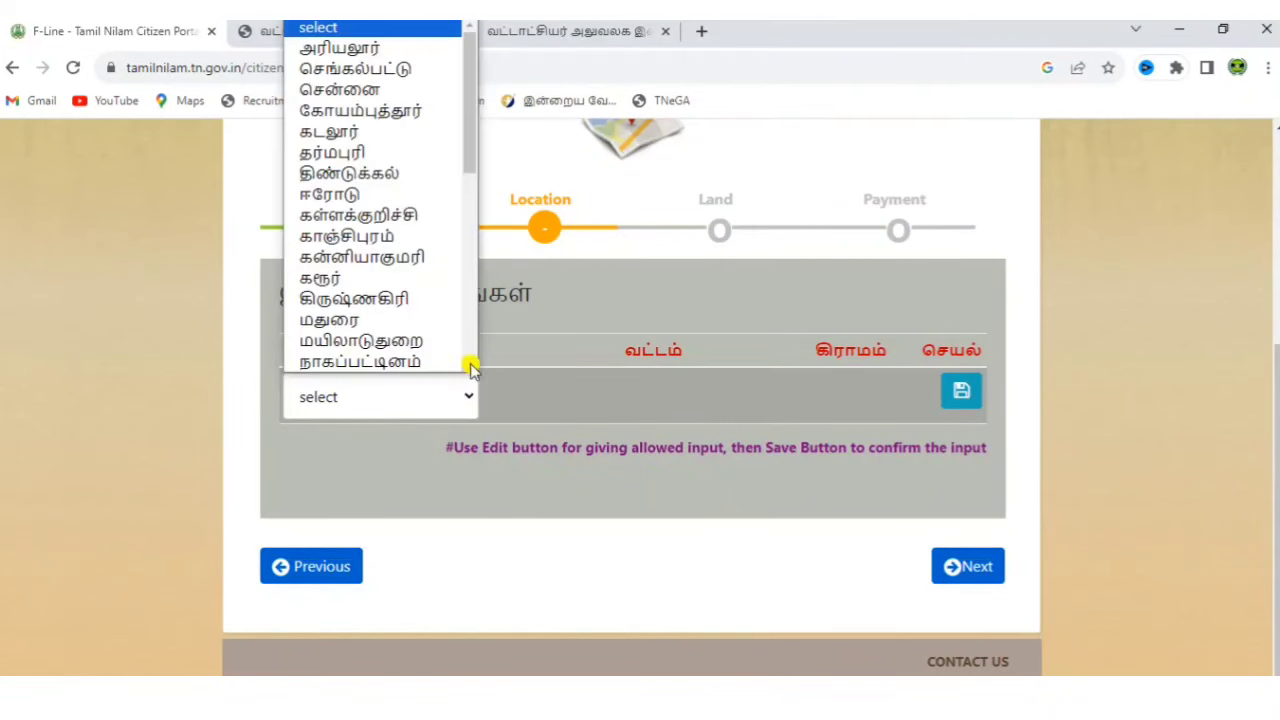
pyautogui.scroll(-5, 473, 353)
pyautogui.click(423, 294)
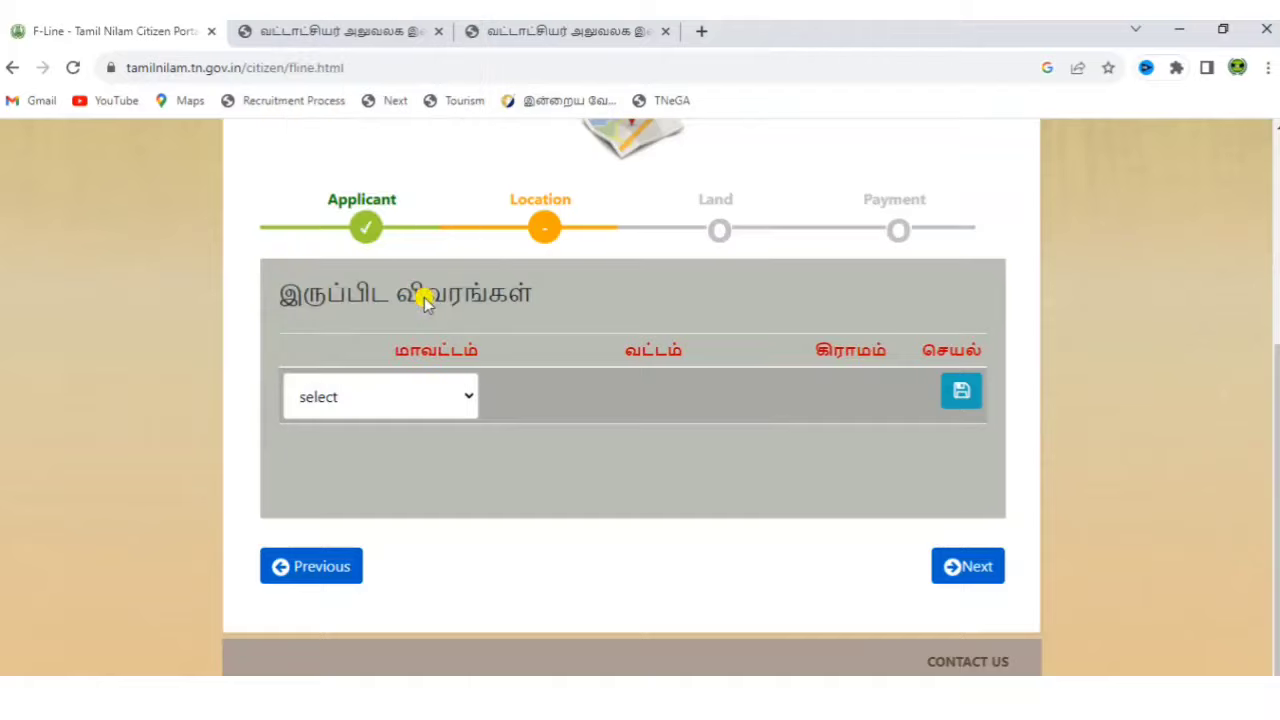
pyautogui.click(563, 393)
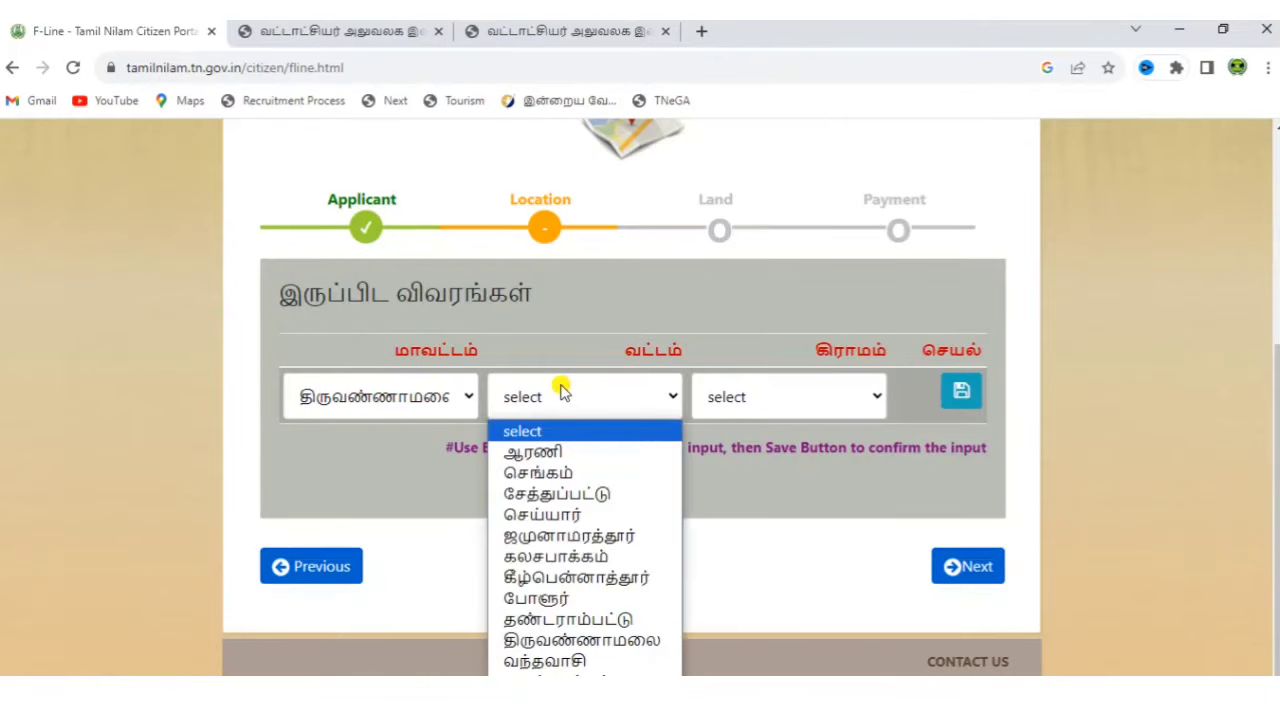
pyautogui.click(597, 620)
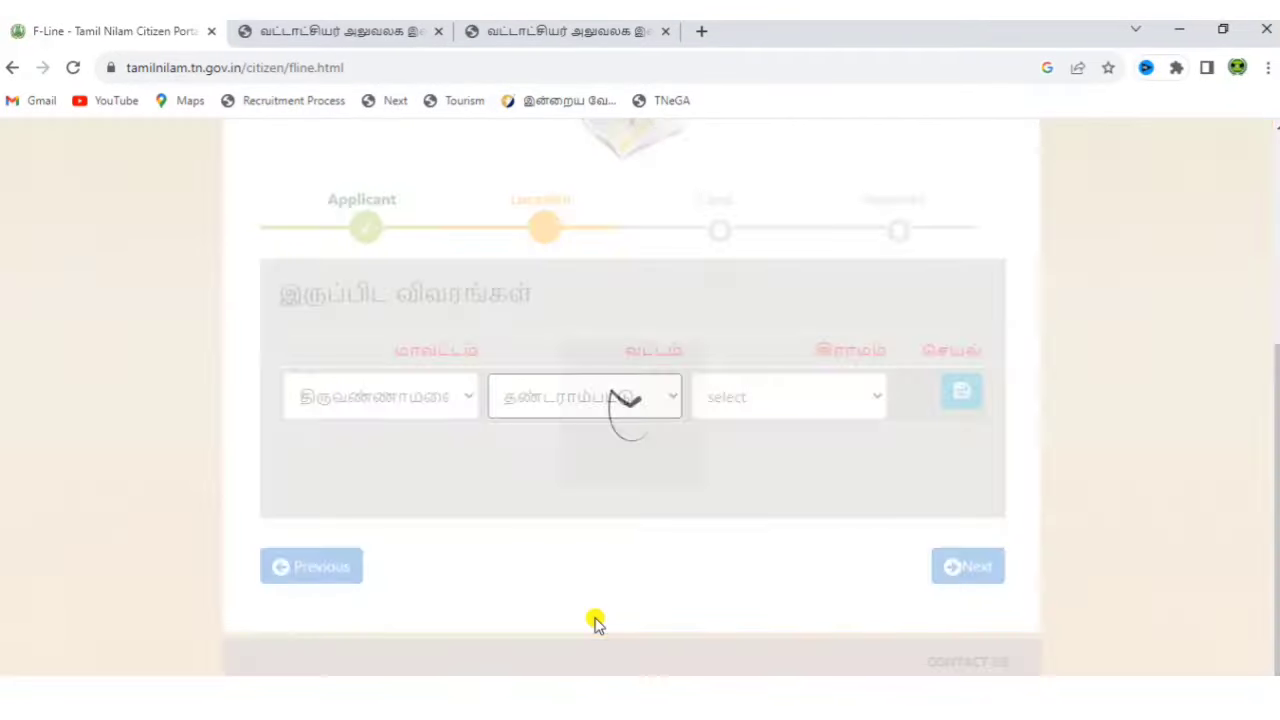
pyautogui.click(815, 395)
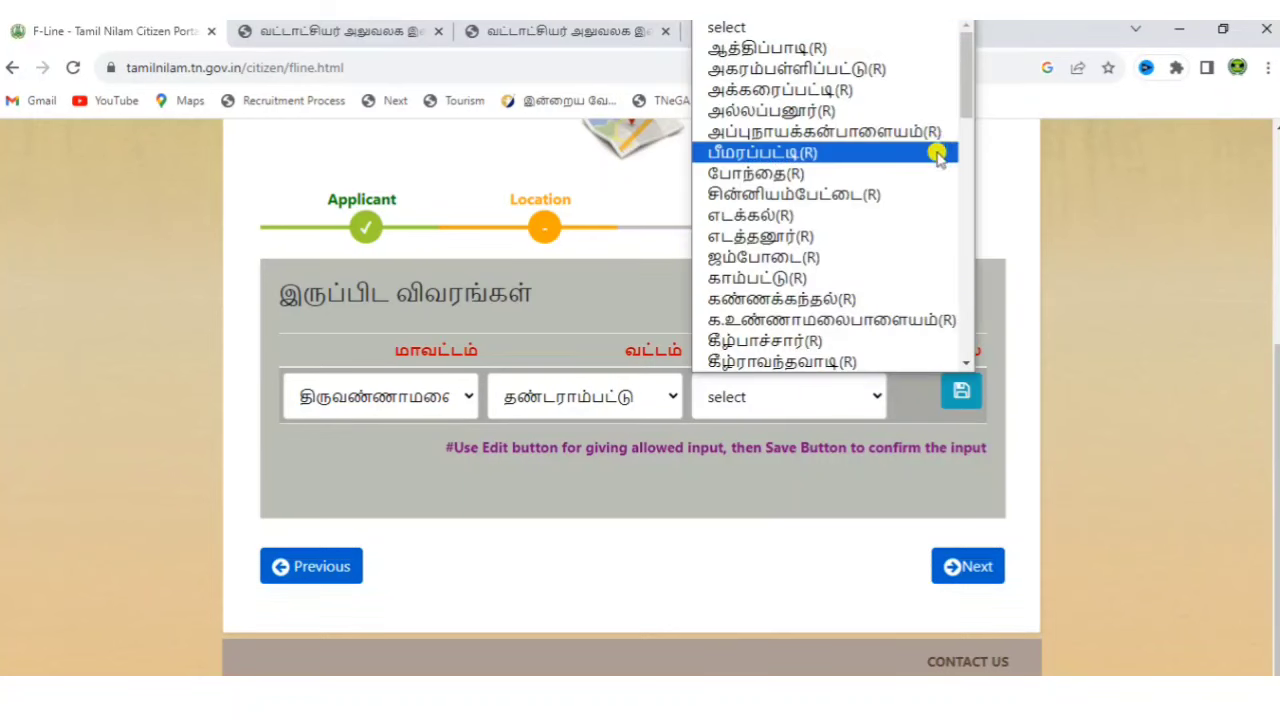
pyautogui.moveTo(957, 108); pyautogui.dragTo(975, 283)
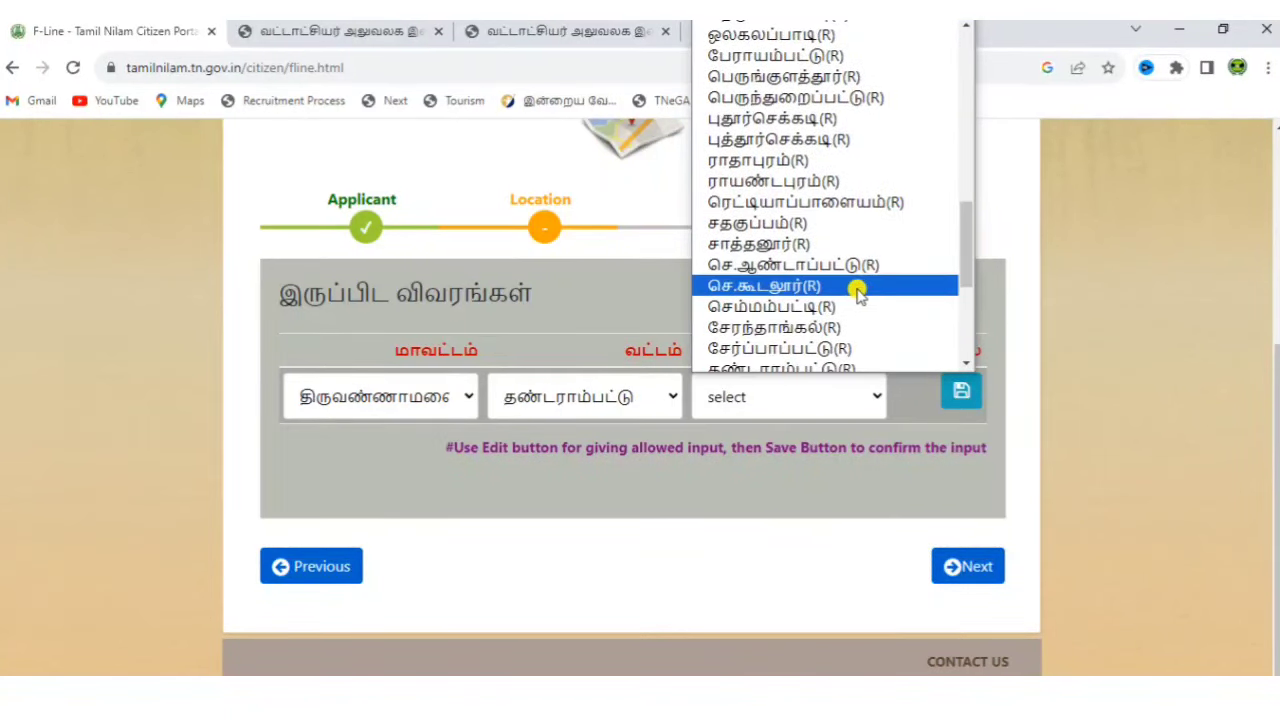
pyautogui.click(857, 286)
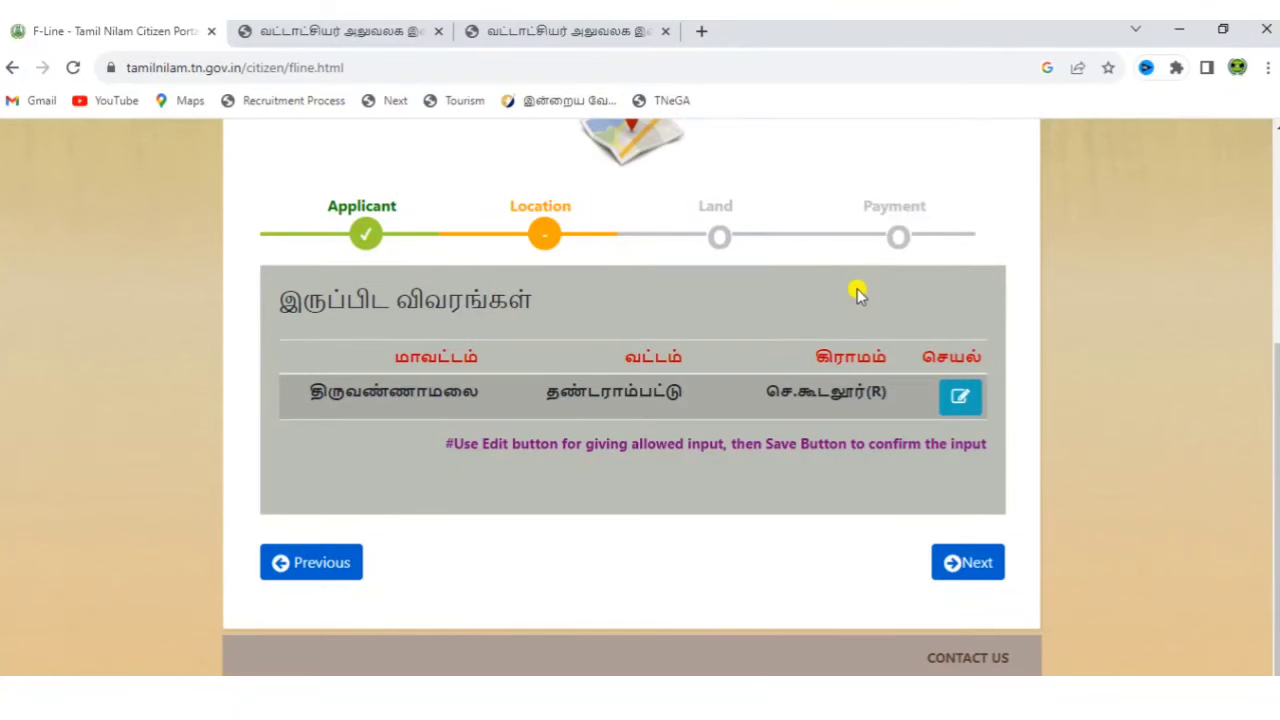
# On the Land step, fill the row with survey number 48 and subdivision 1A1A, showing patta 904.
pyautogui.click(957, 565)
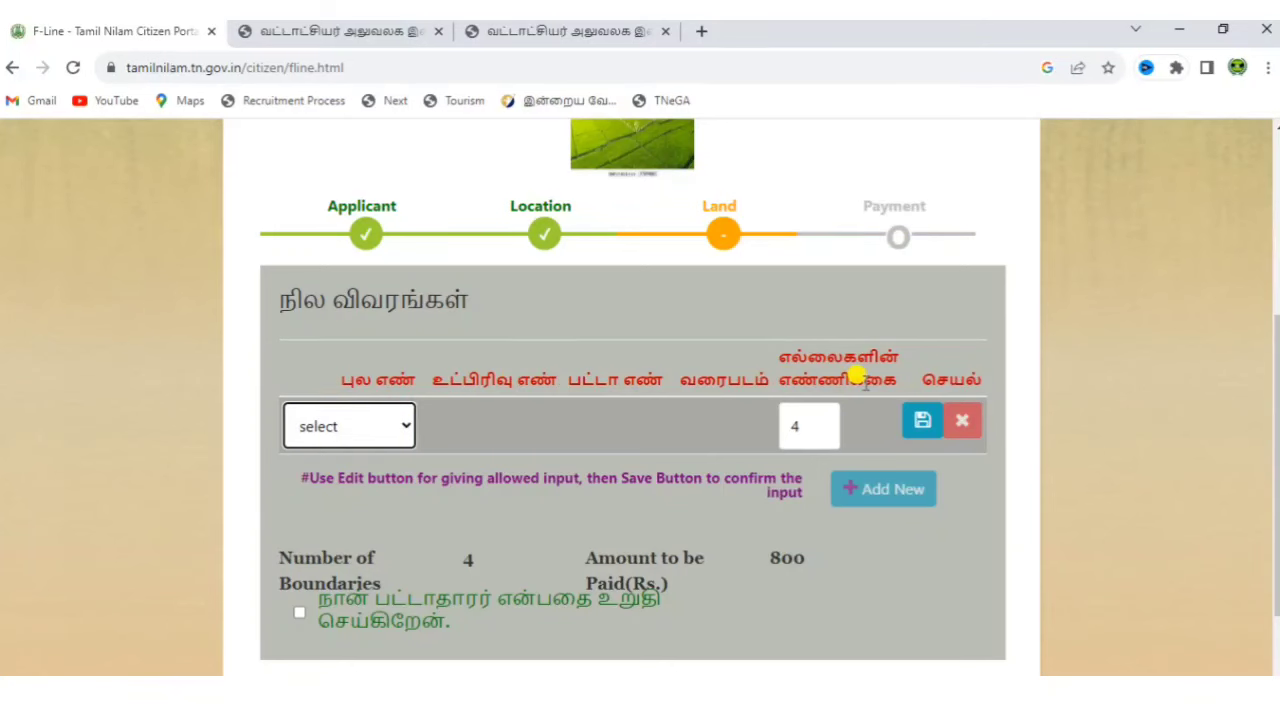
pyautogui.click(309, 424)
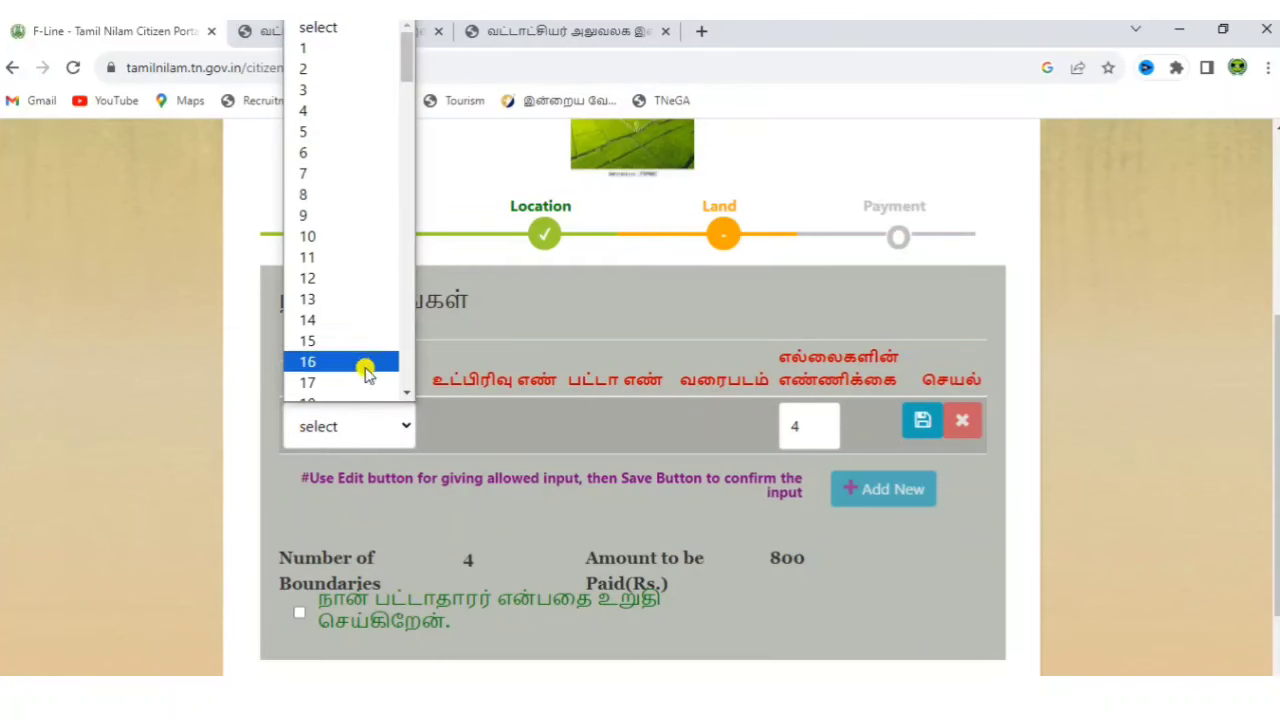
pyautogui.click(386, 471)
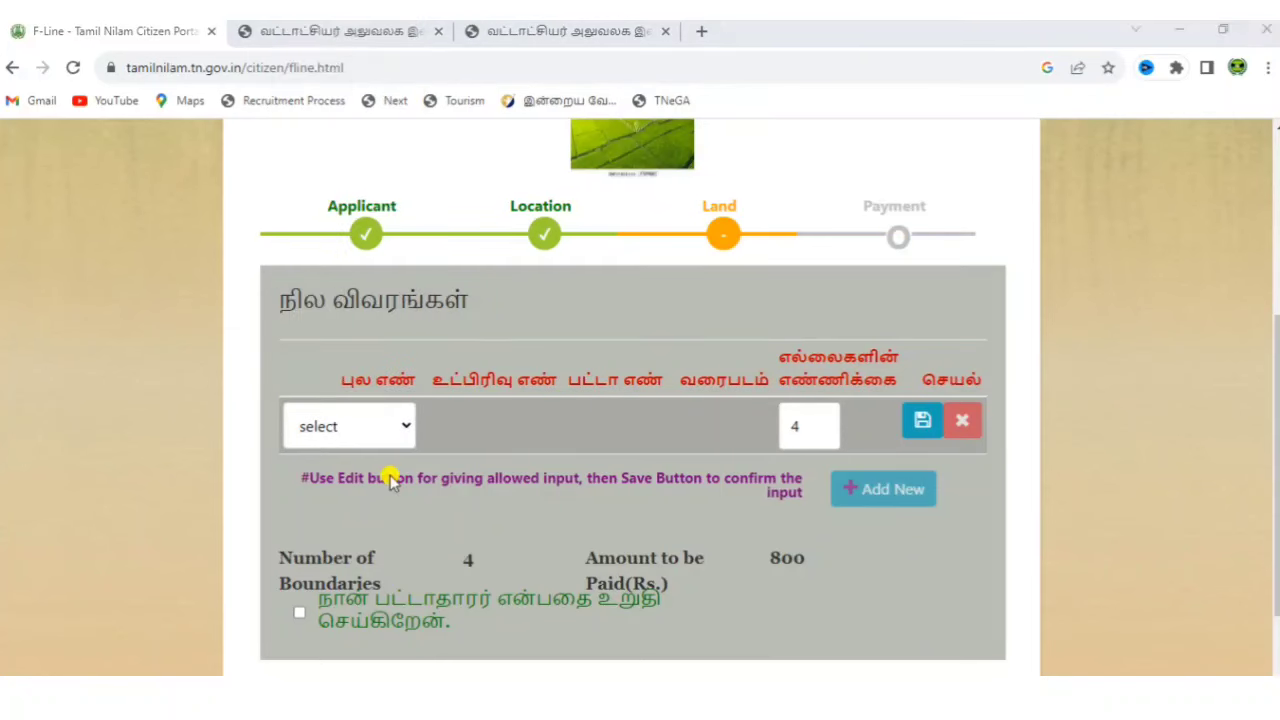
pyautogui.click(374, 434)
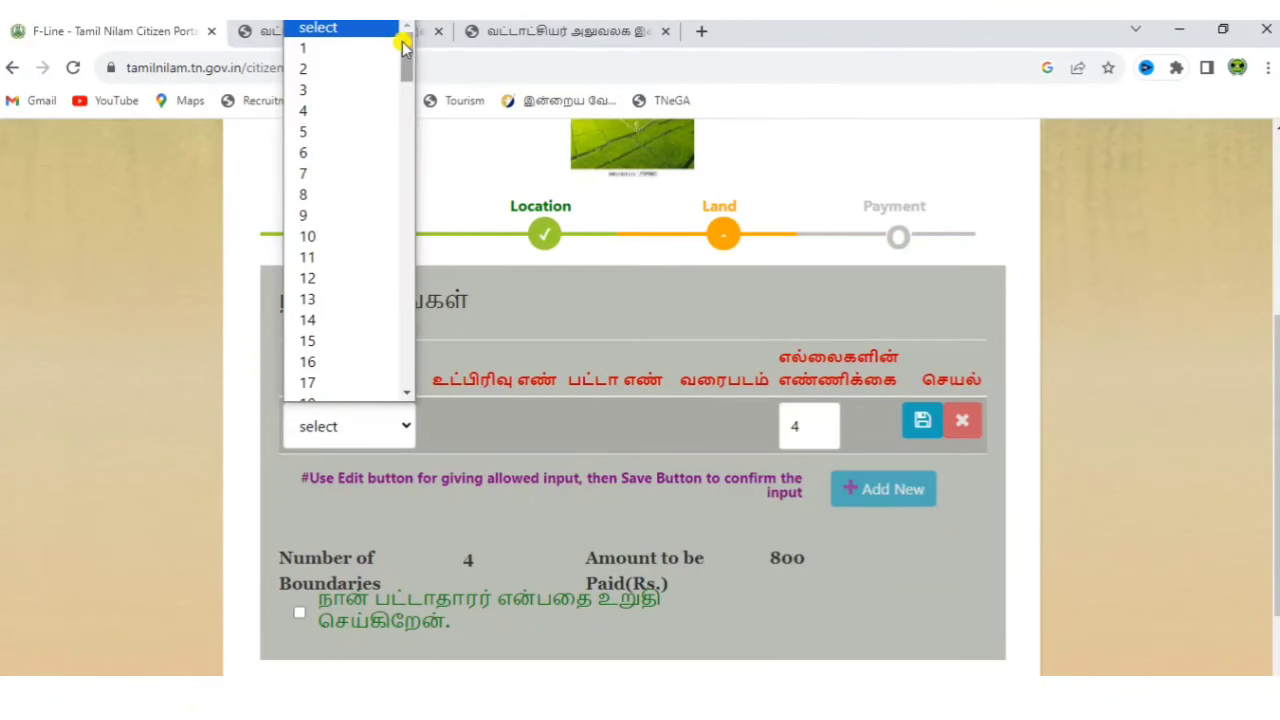
pyautogui.moveTo(400, 42); pyautogui.dragTo(406, 157)
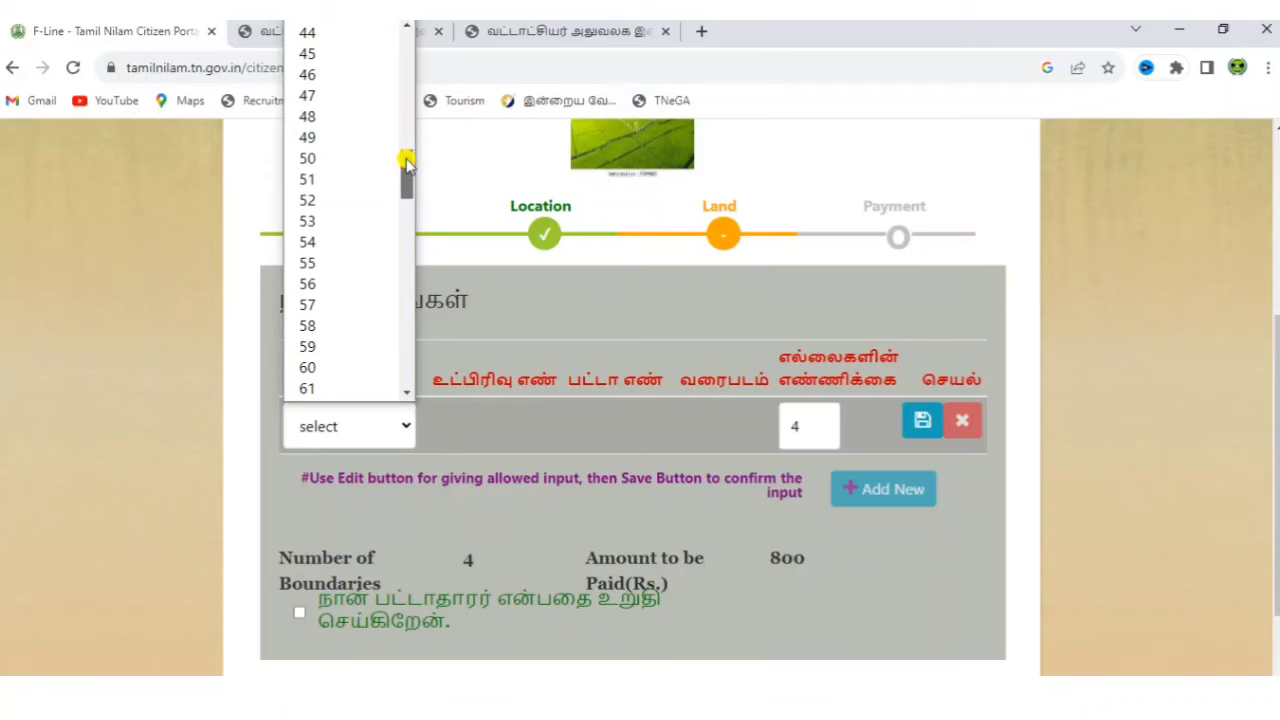
pyautogui.click(338, 122)
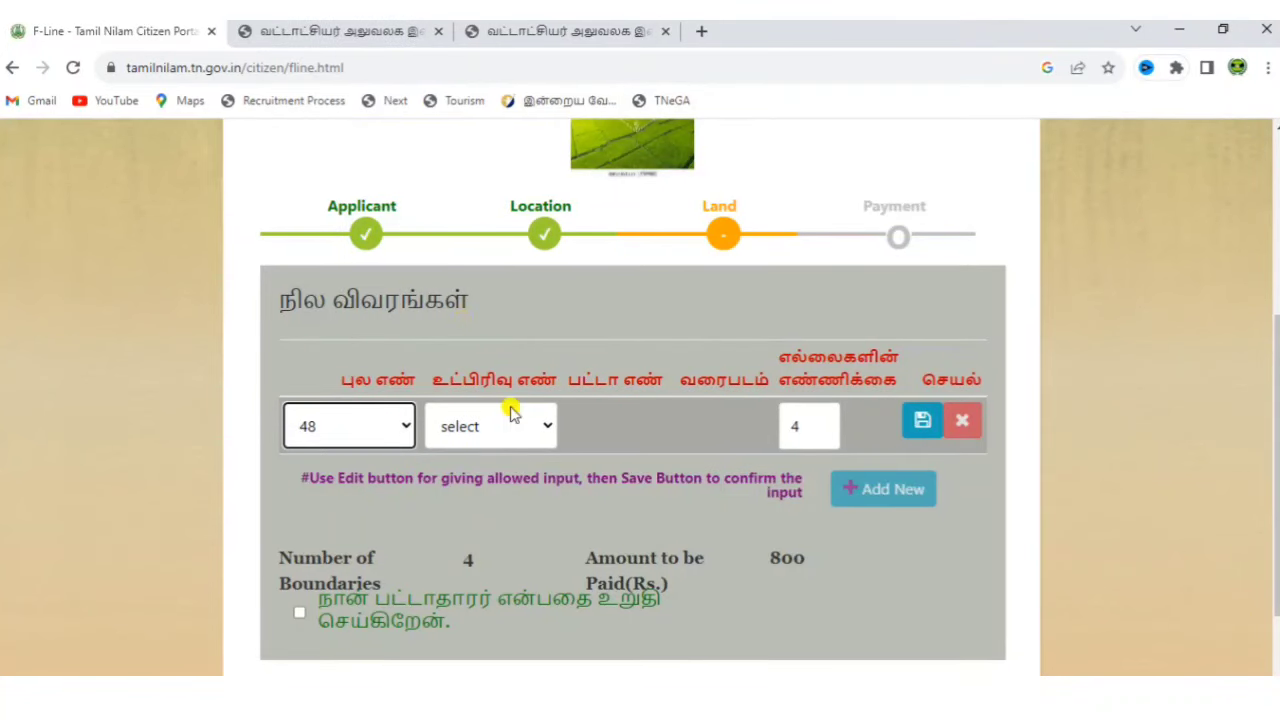
pyautogui.click(517, 426)
pyautogui.scroll(-1, 508, 157)
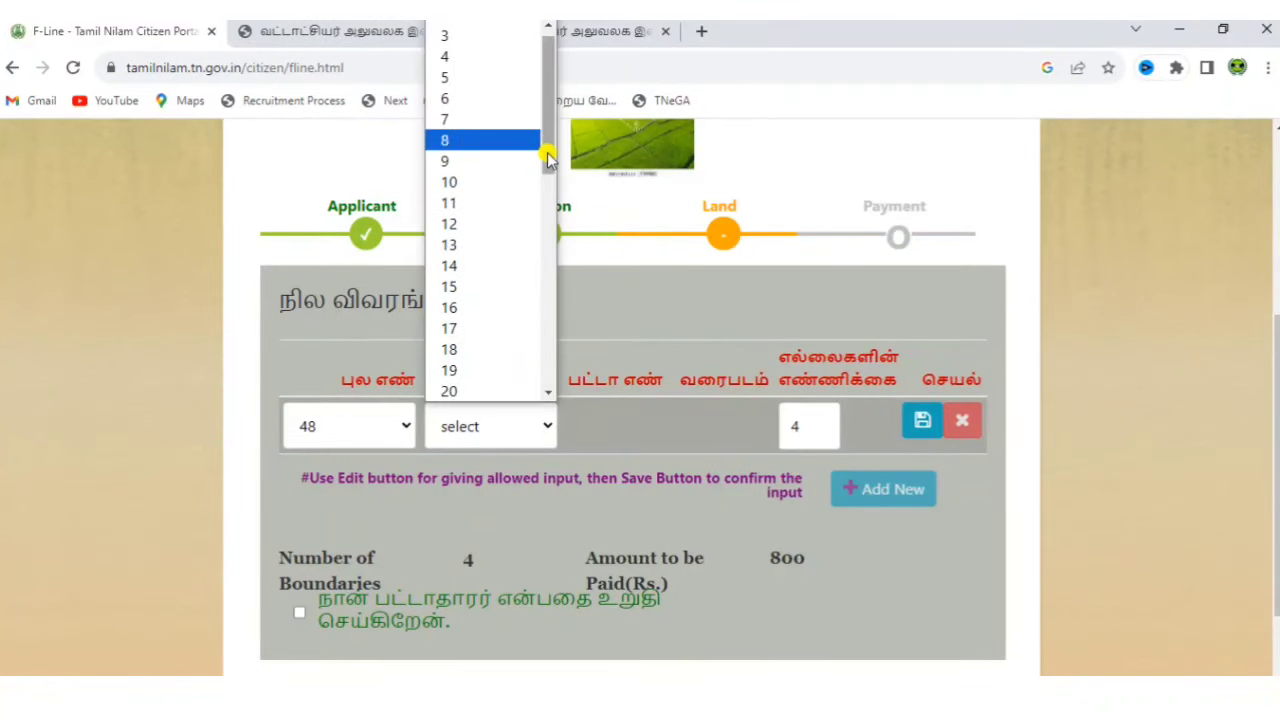
pyautogui.moveTo(549, 160); pyautogui.dragTo(553, 260)
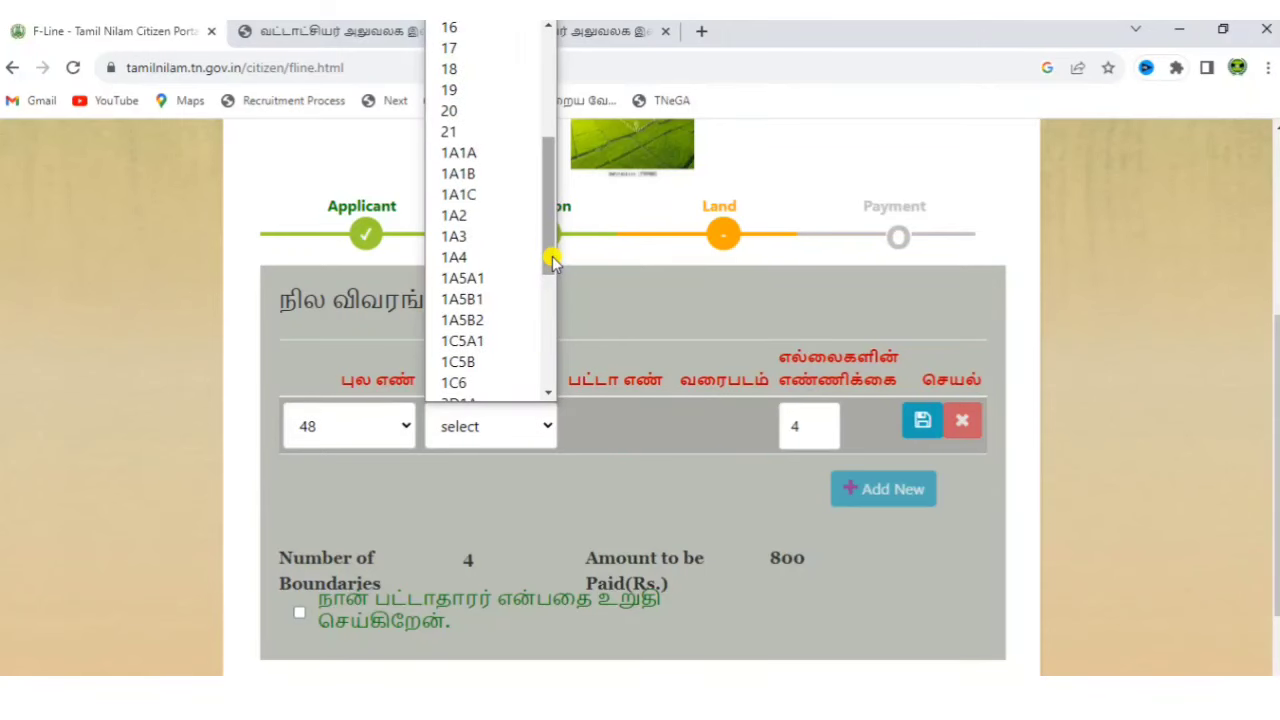
pyautogui.click(496, 157)
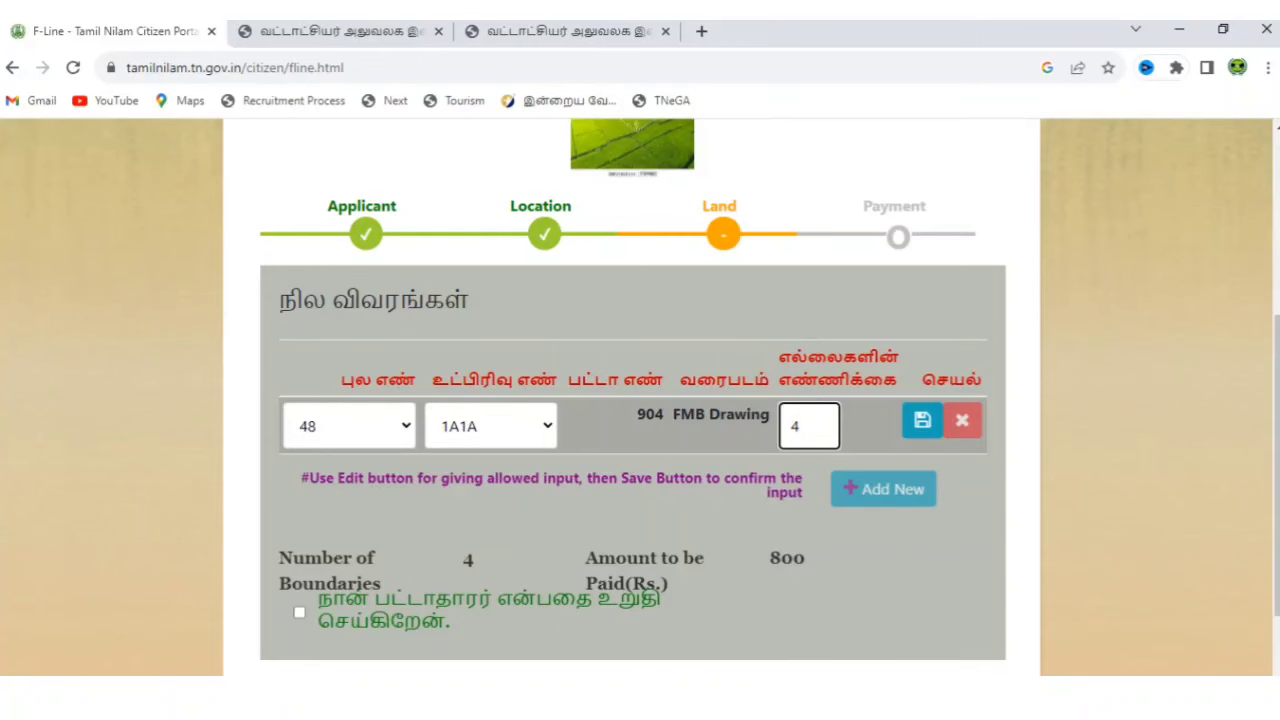
pyautogui.scroll(-1, 830, 485)
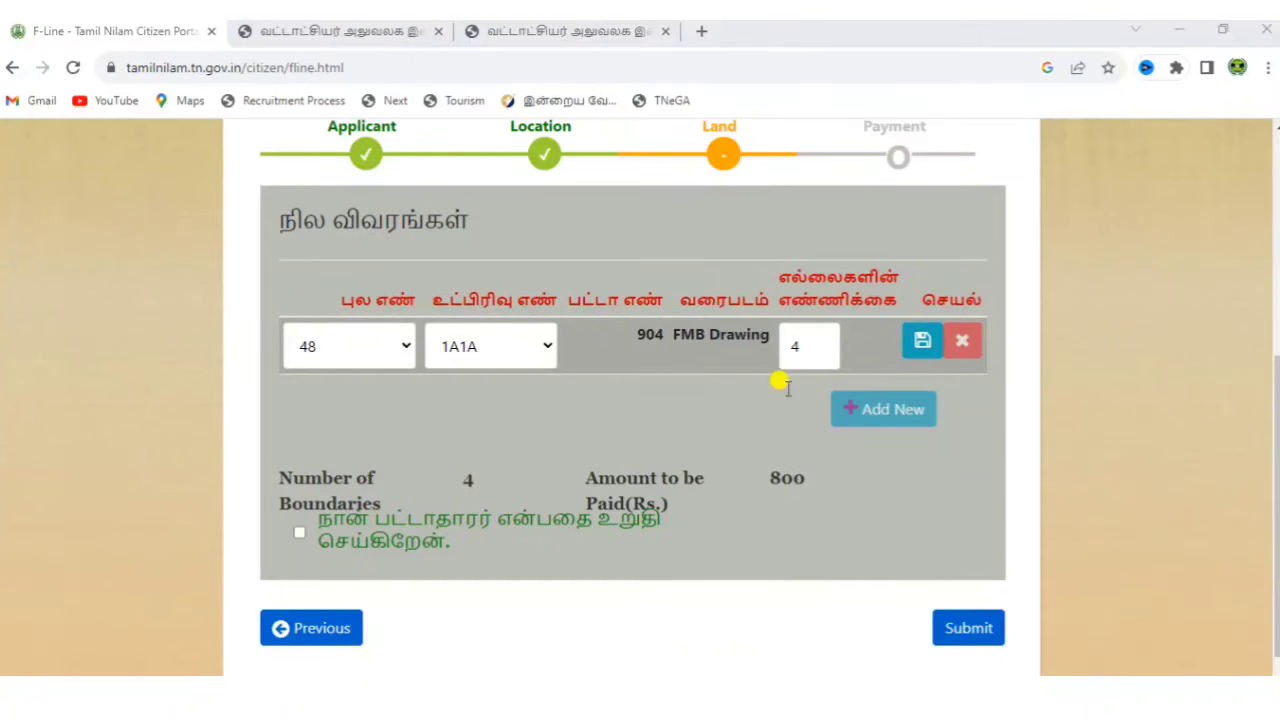
# Tick the patta-holder declaration and save the 48 / 1A1A subdivision row.
pyautogui.click(618, 530)
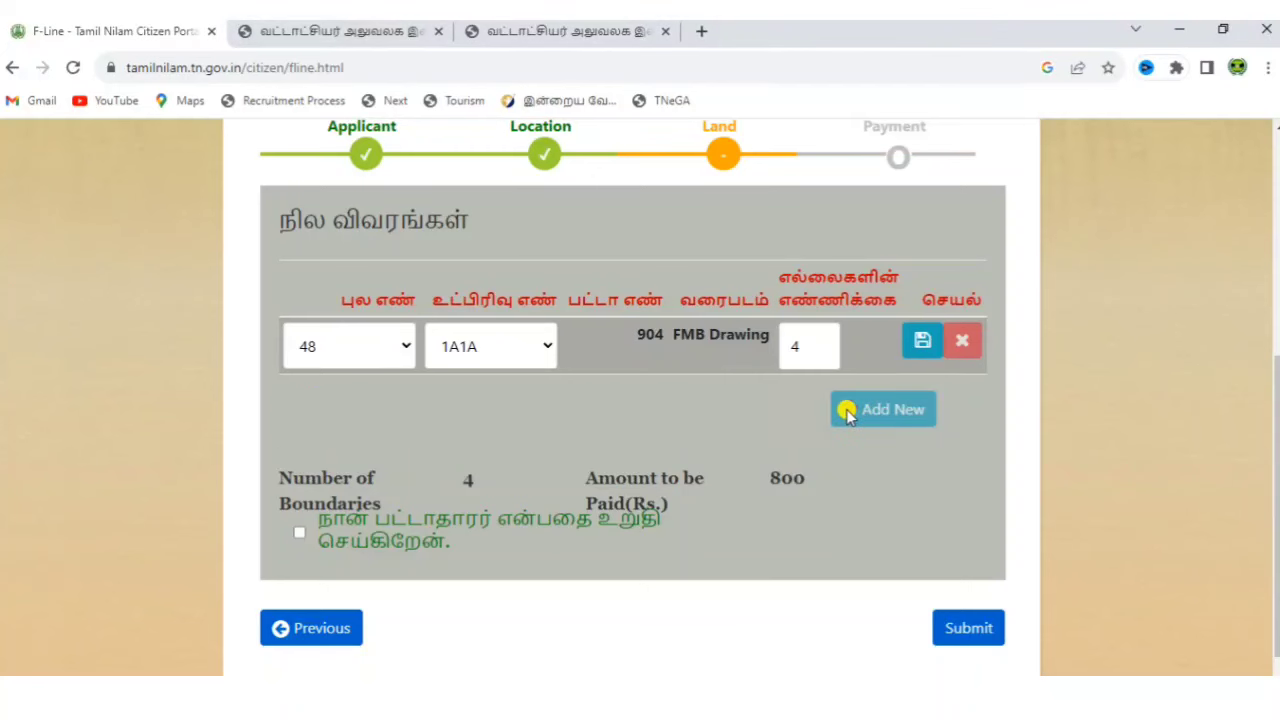
pyautogui.click(300, 533)
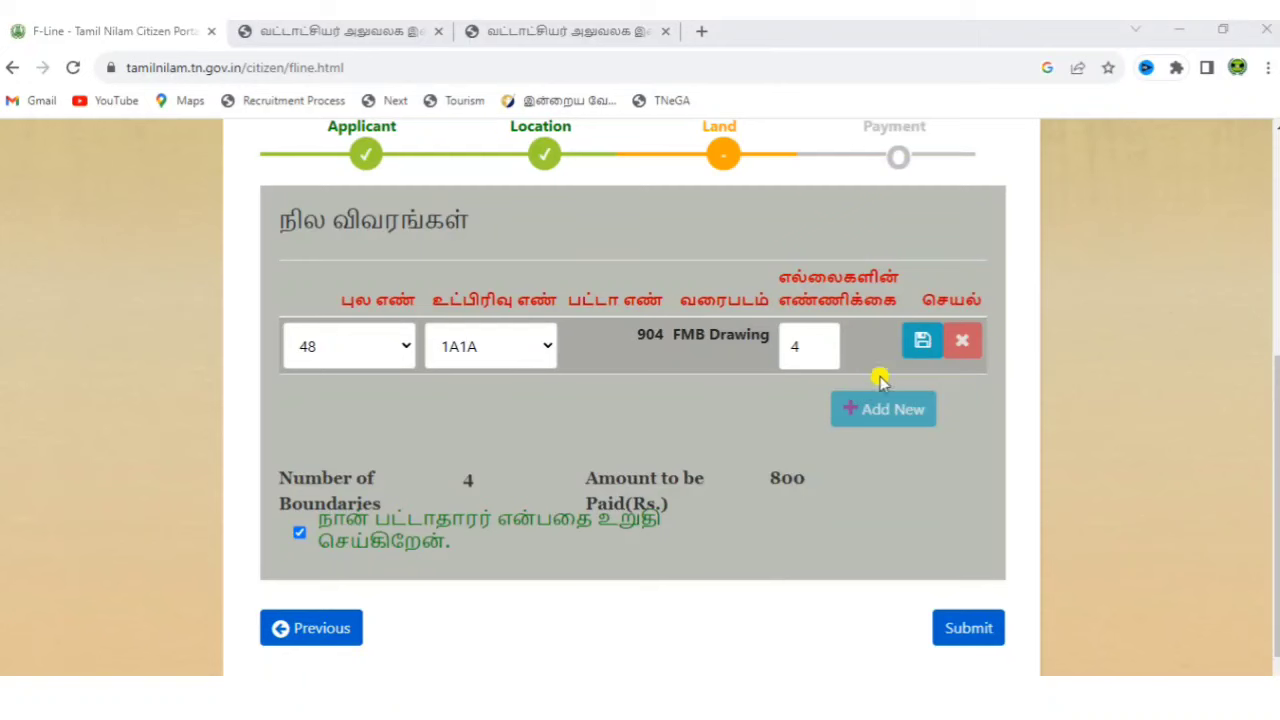
pyautogui.click(916, 350)
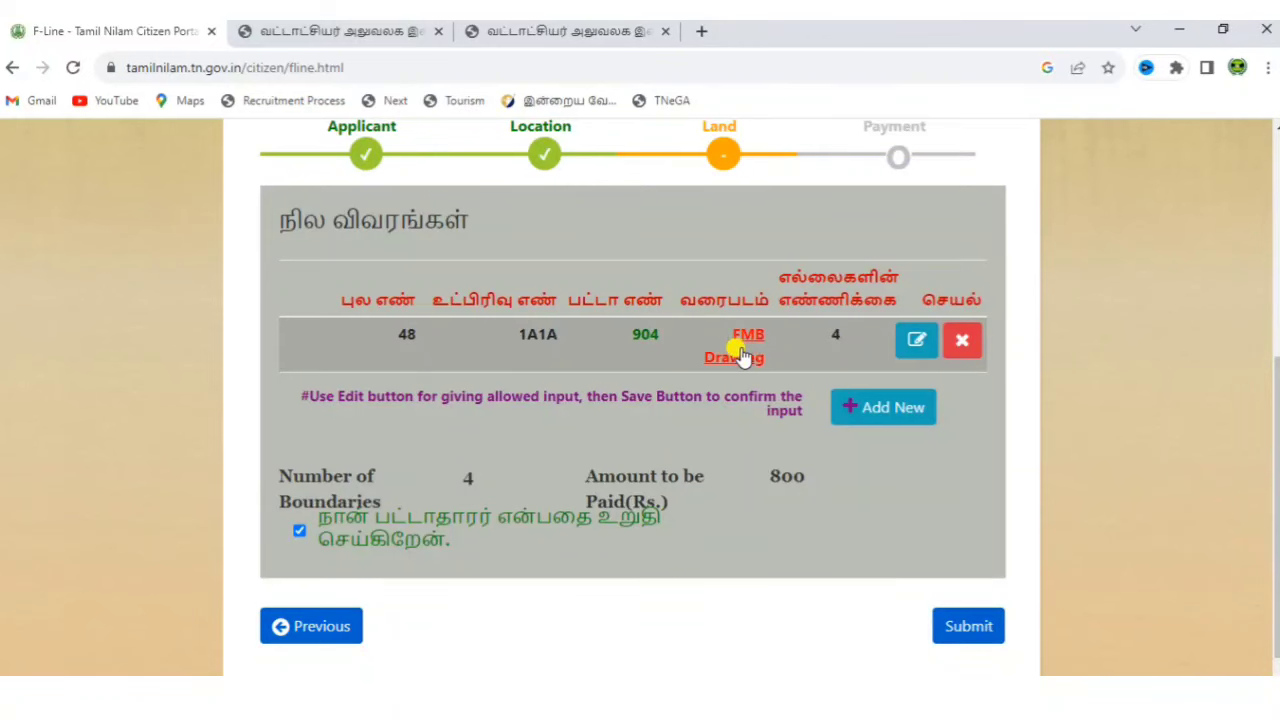
# View the FMB drawing for subdivision 1A1A, then close the map window.
pyautogui.click(742, 350)
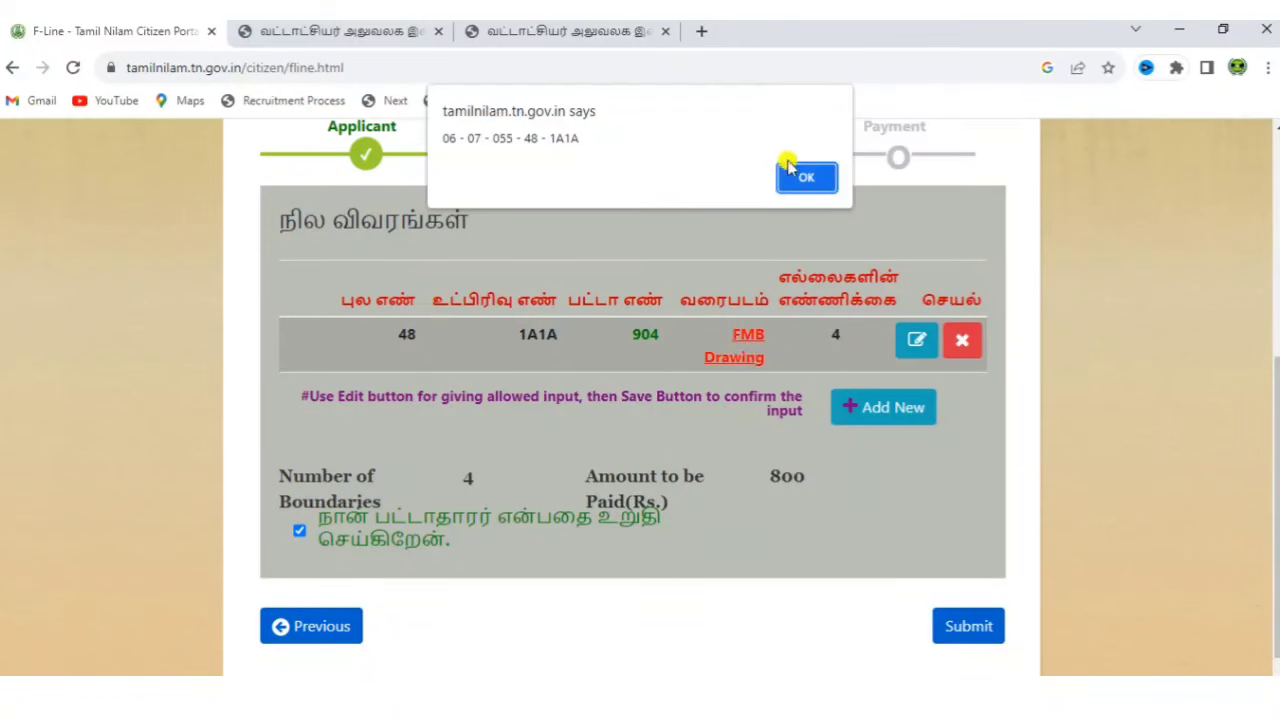
pyautogui.click(806, 178)
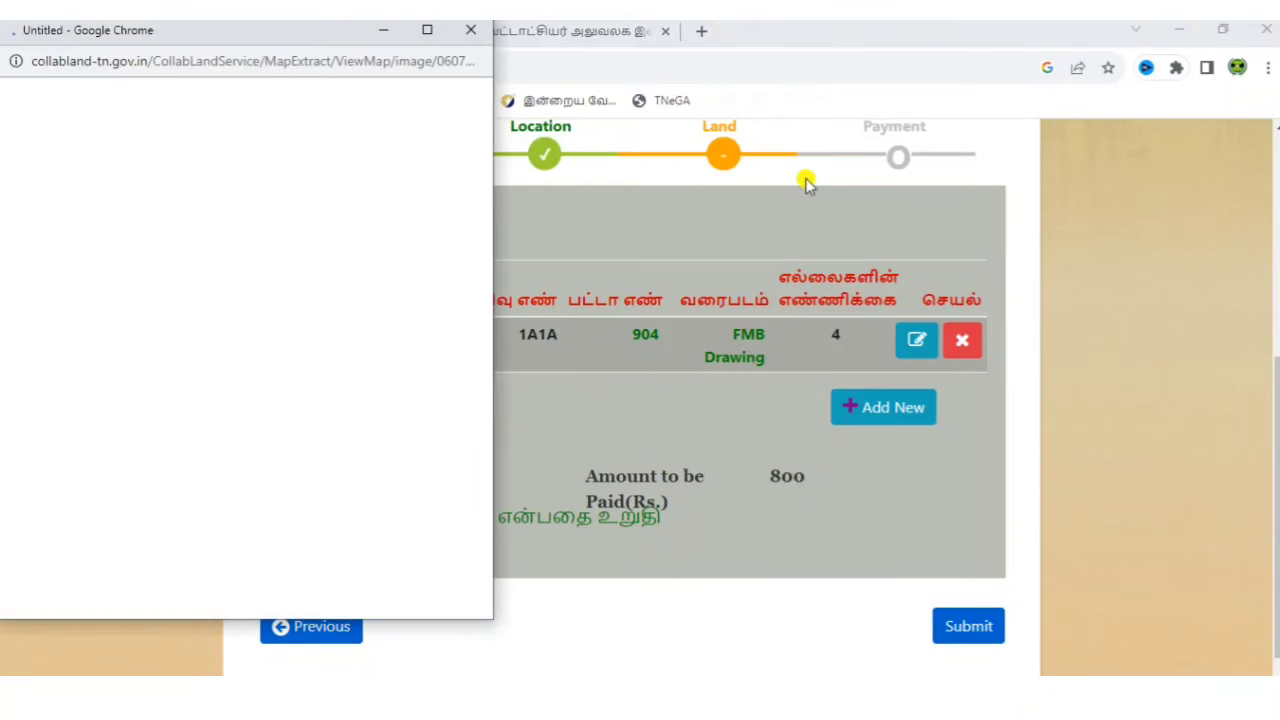
pyautogui.hotkey('ctrl', 'w')
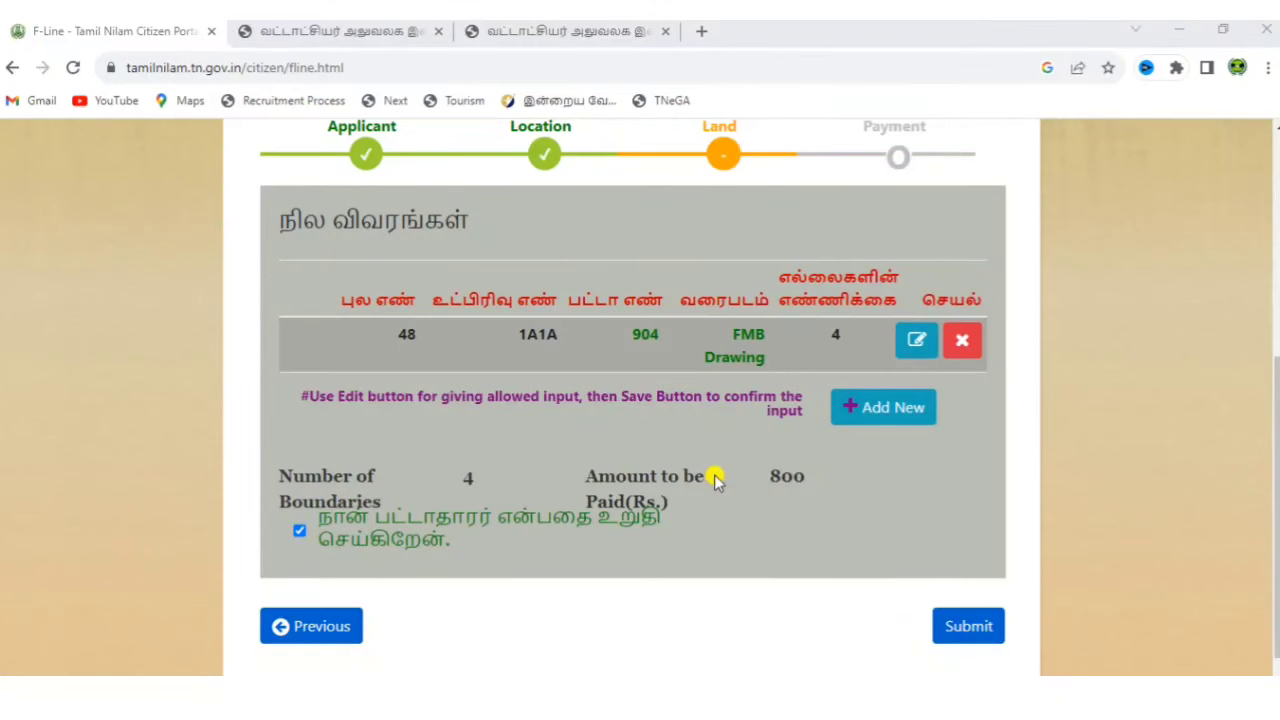
# Add a new land row and select survey number 48 in it.
pyautogui.click(898, 409)
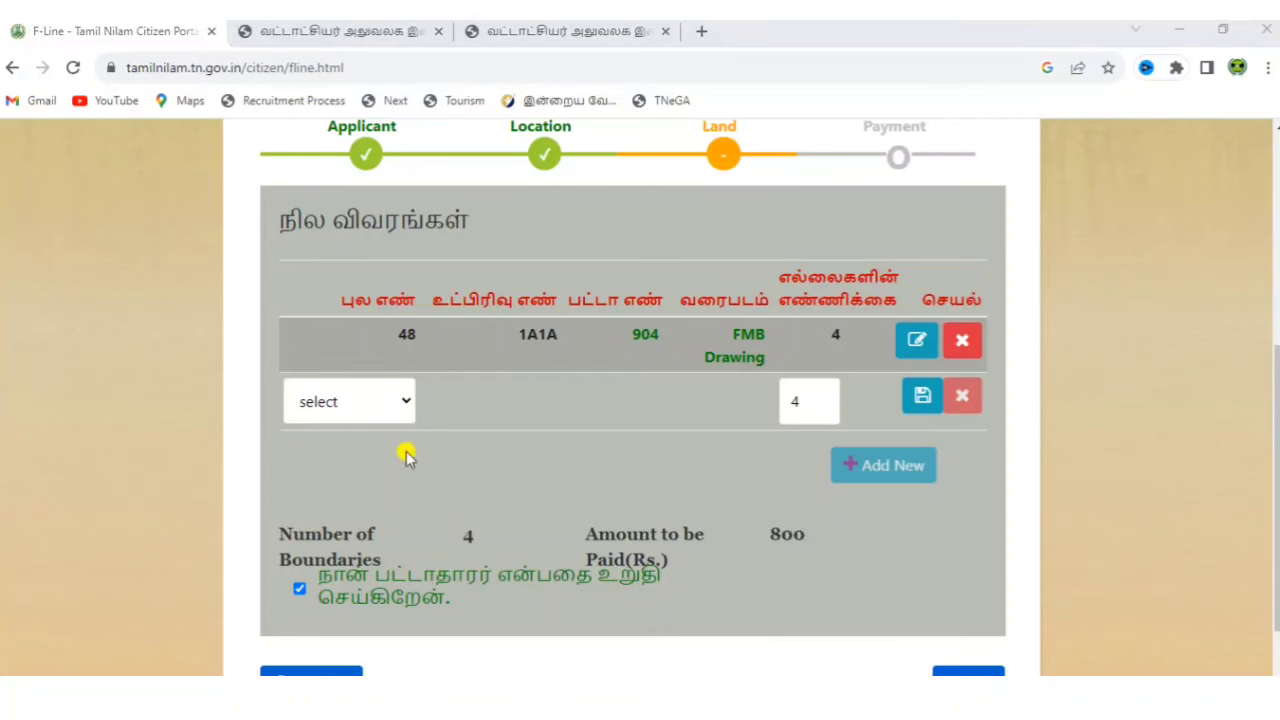
pyautogui.click(357, 402)
pyautogui.press('4')
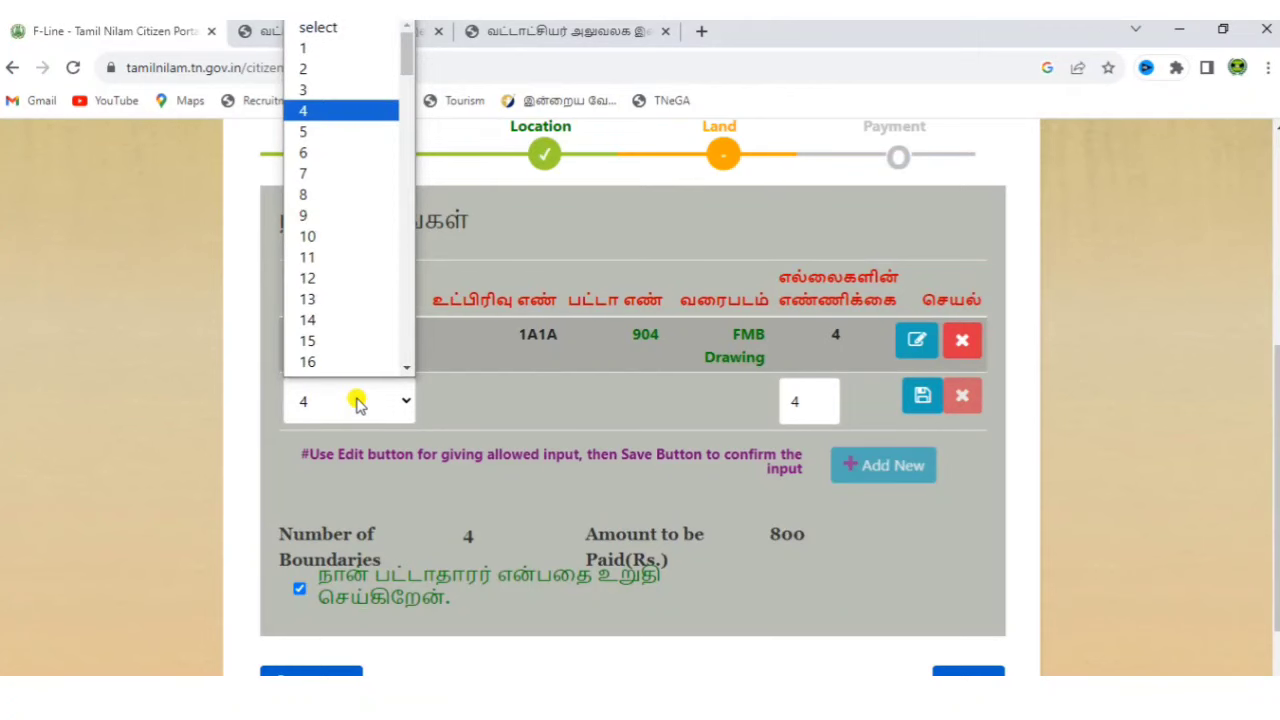
pyautogui.press('8')
pyautogui.click(584, 376)
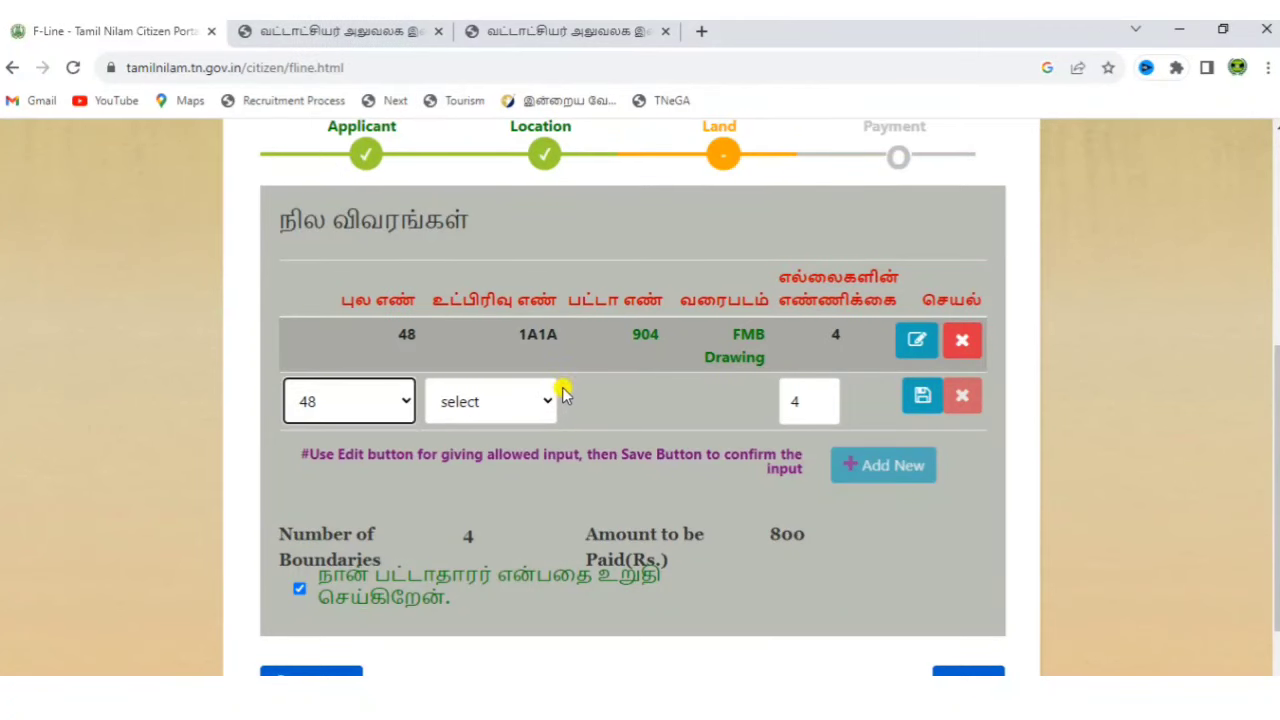
# Choose subdivision 1A1C (patta 906) and save the row, raising totals to 8 boundaries and Rs. 1600.
pyautogui.click(541, 402)
pyautogui.press('1')
pyautogui.press('0')
pyautogui.press('1')
pyautogui.press('a')
pyautogui.press('1')
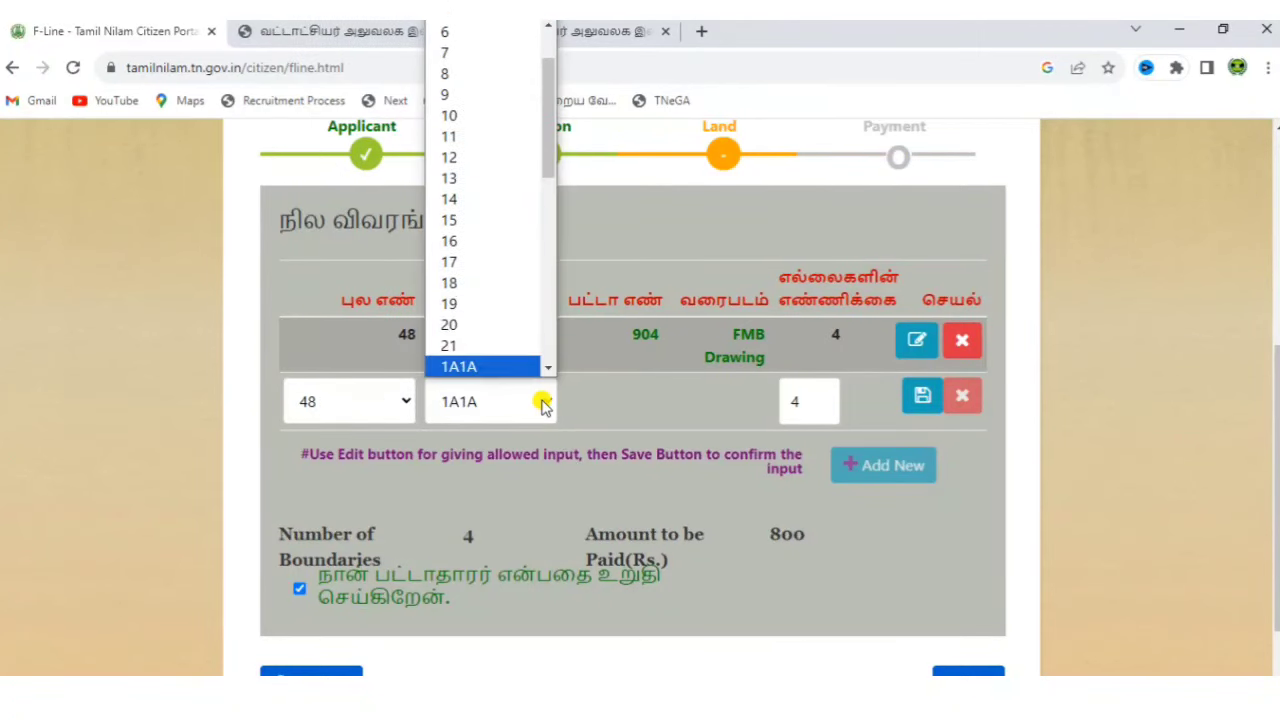
pyautogui.press('c')
pyautogui.press('Return')
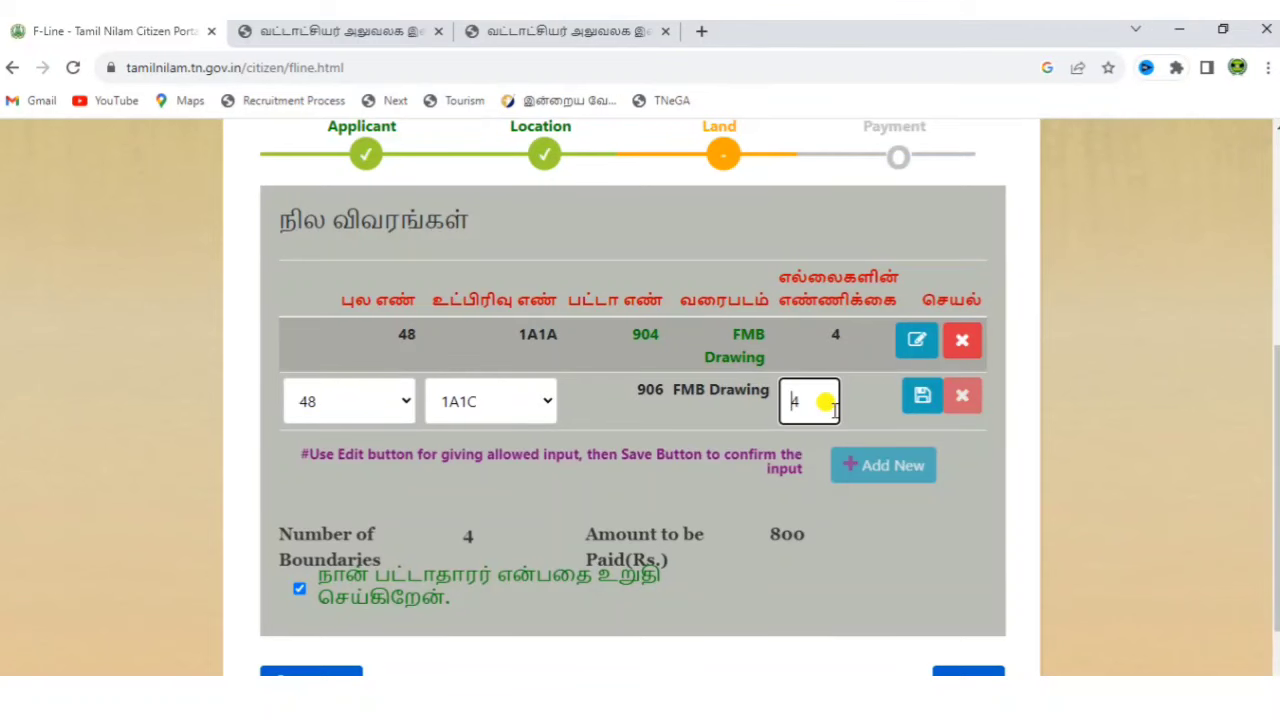
pyautogui.click(918, 394)
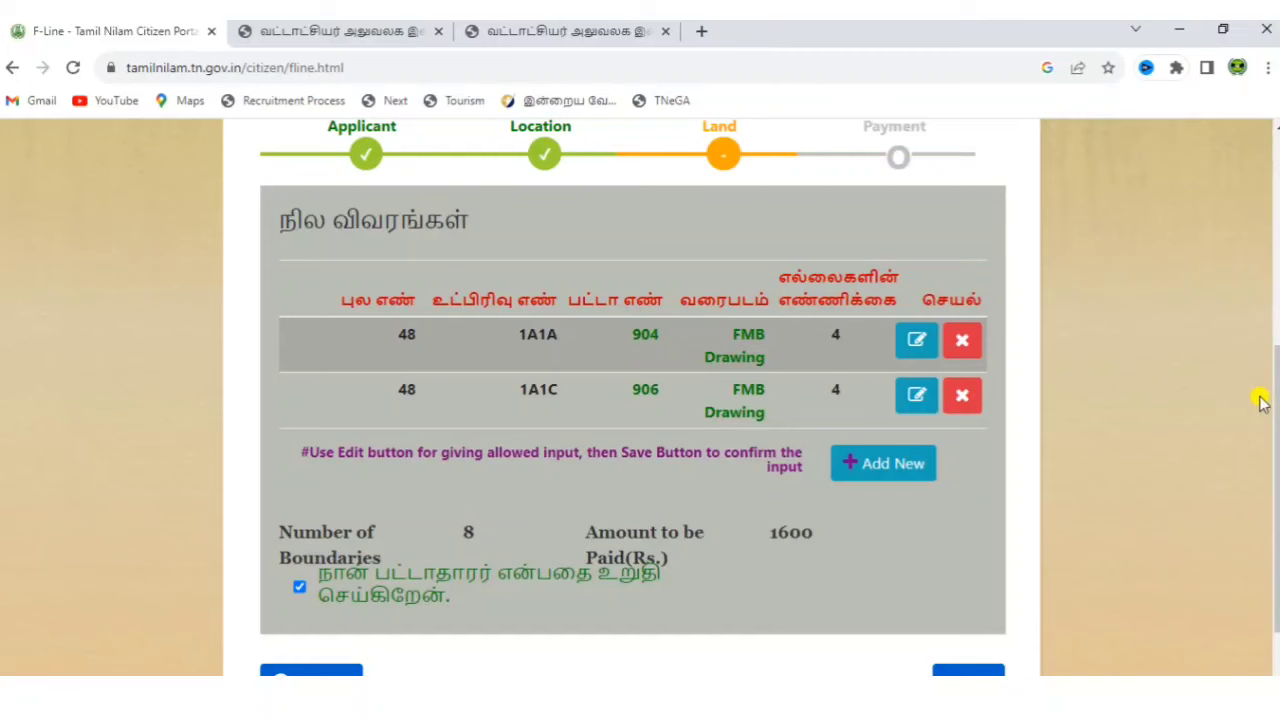
pyautogui.scroll(-1, 1275, 420)
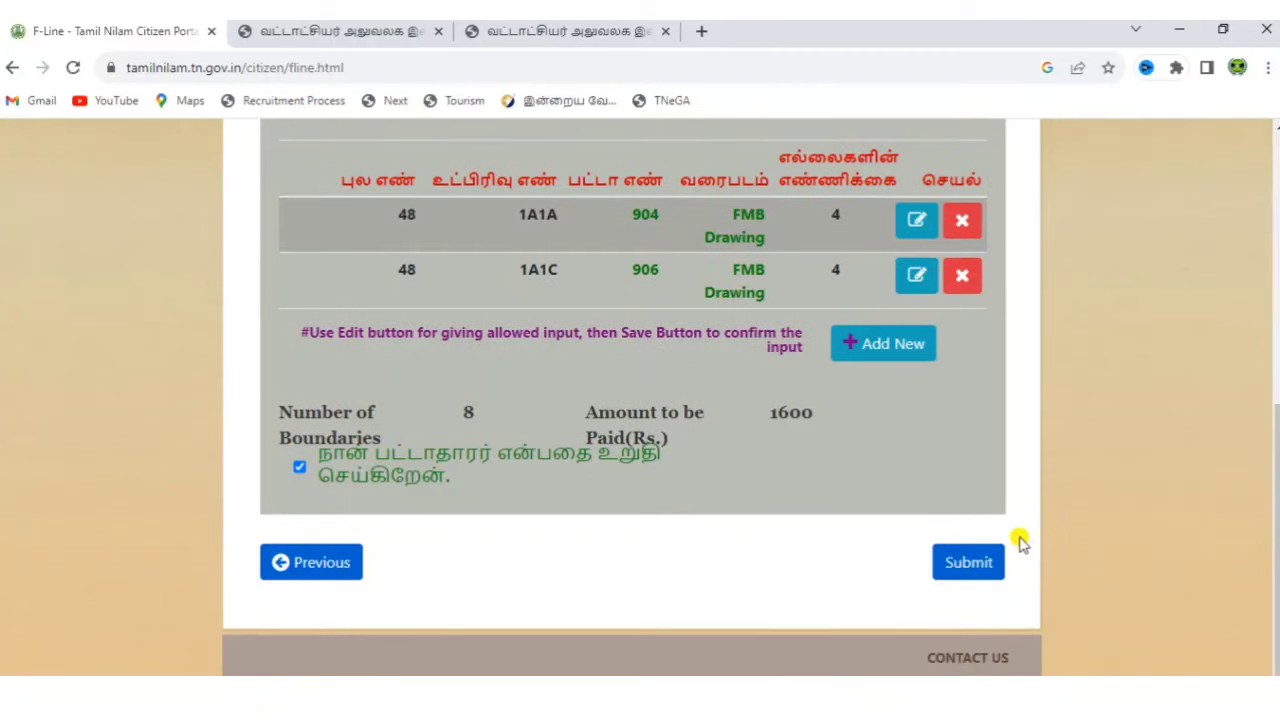
# Submit the land details and accept the warning that they can no longer be edited.
pyautogui.click(970, 563)
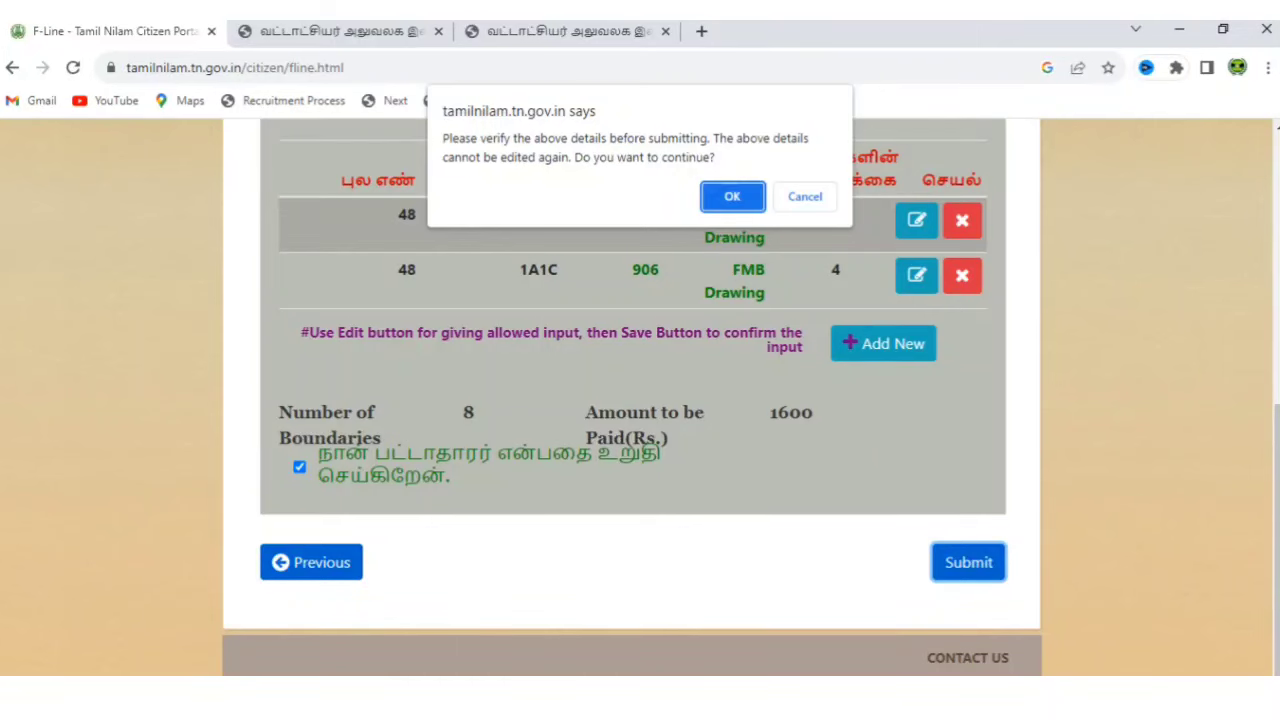
pyautogui.press('Return')
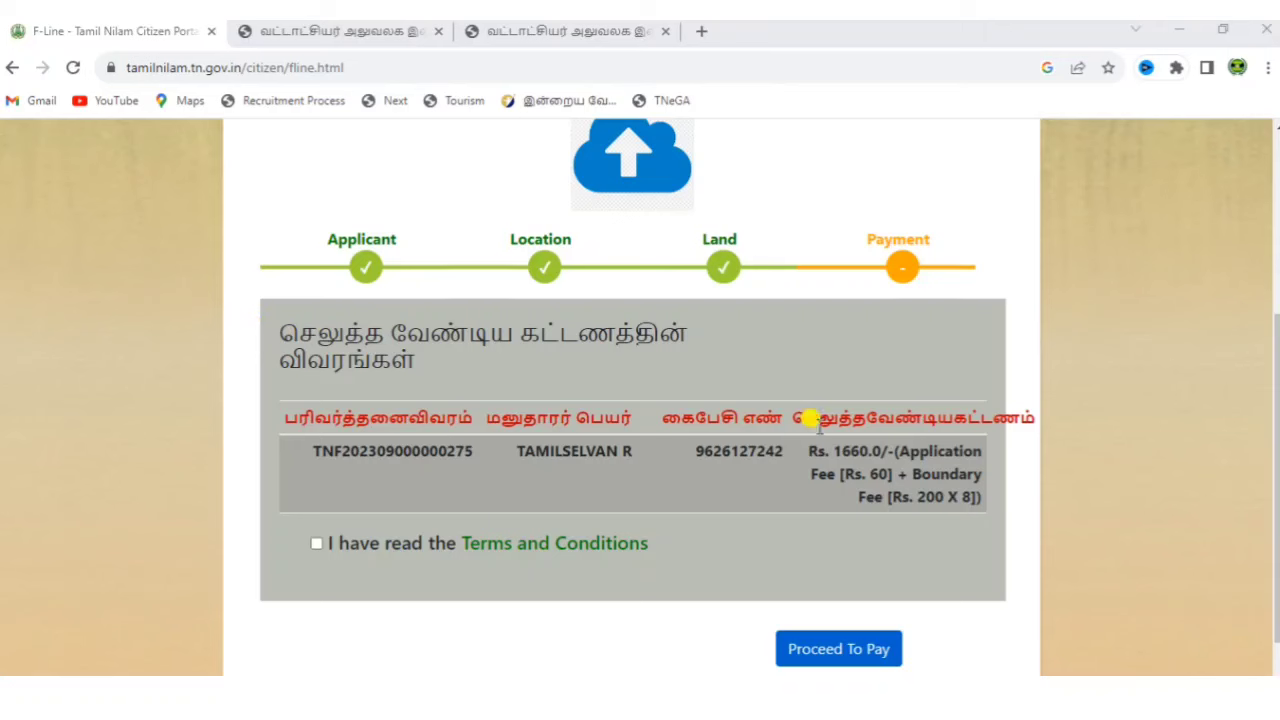
# Accept the Terms and Conditions and open the ₹1,660 payment window, reviewing its UPI, card, netbanking, wallet and EMI options.
pyautogui.click(315, 545)
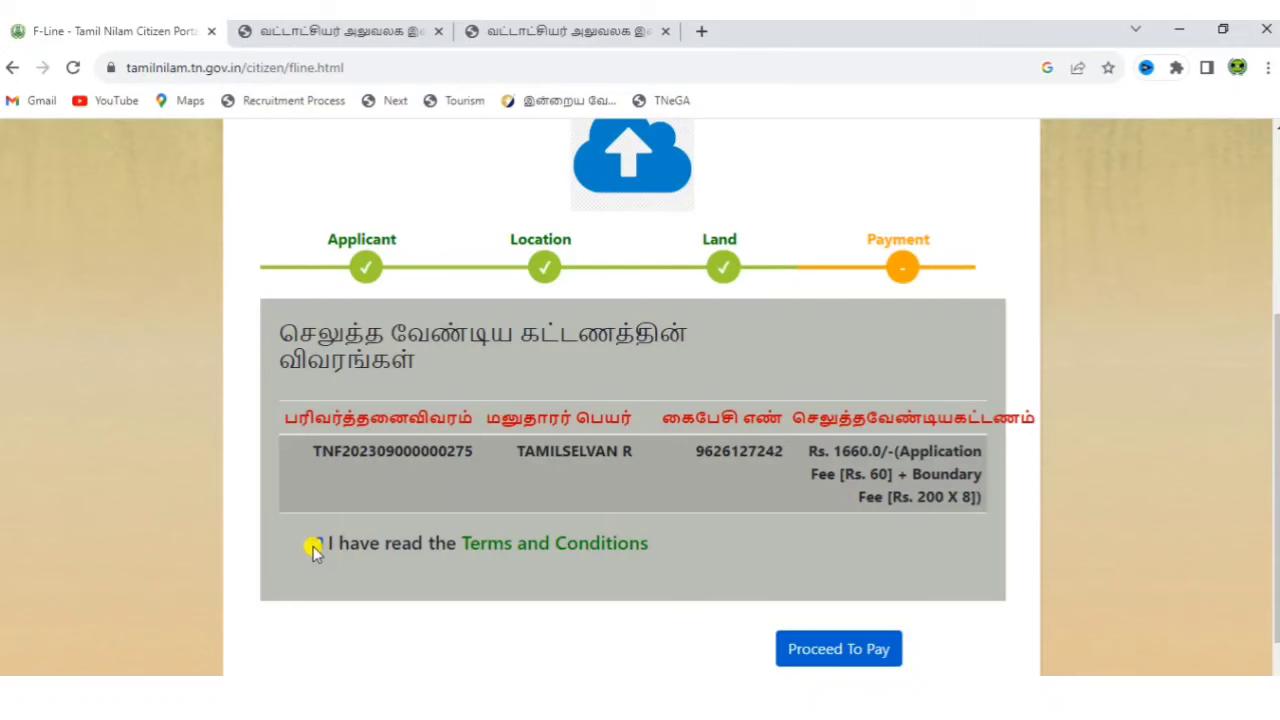
pyautogui.click(838, 649)
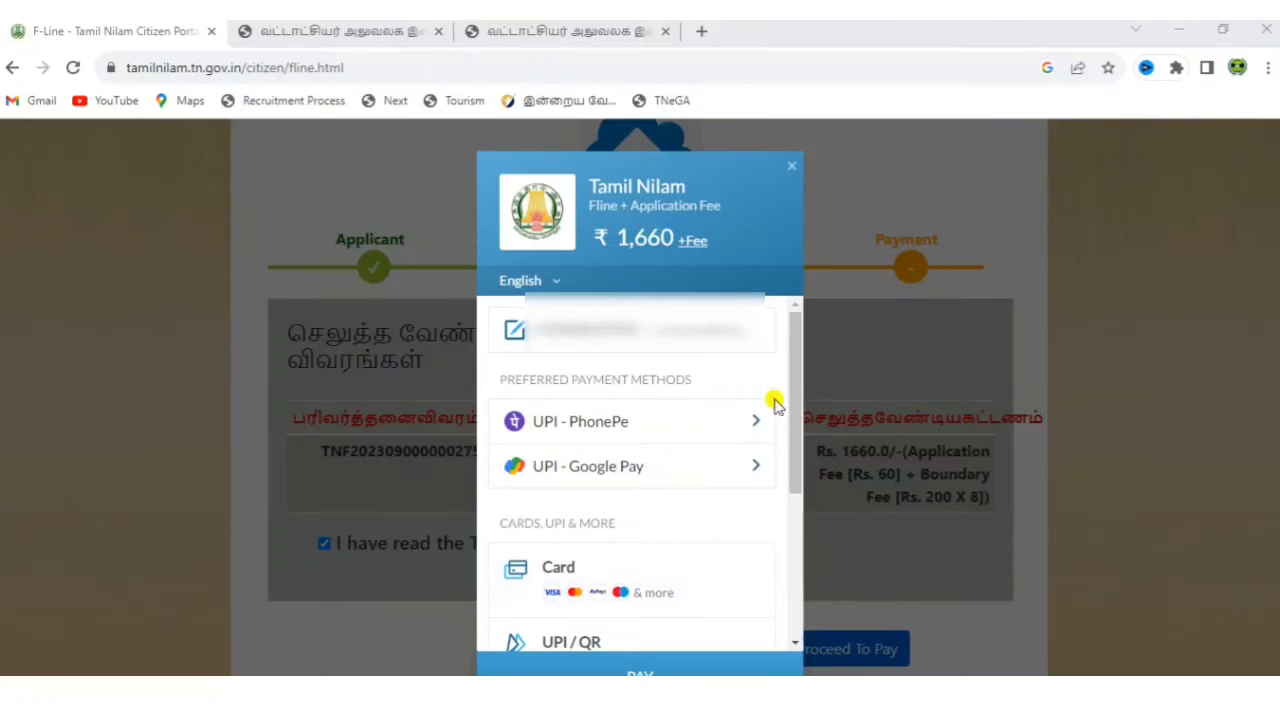
pyautogui.moveTo(797, 418); pyautogui.dragTo(820, 603)
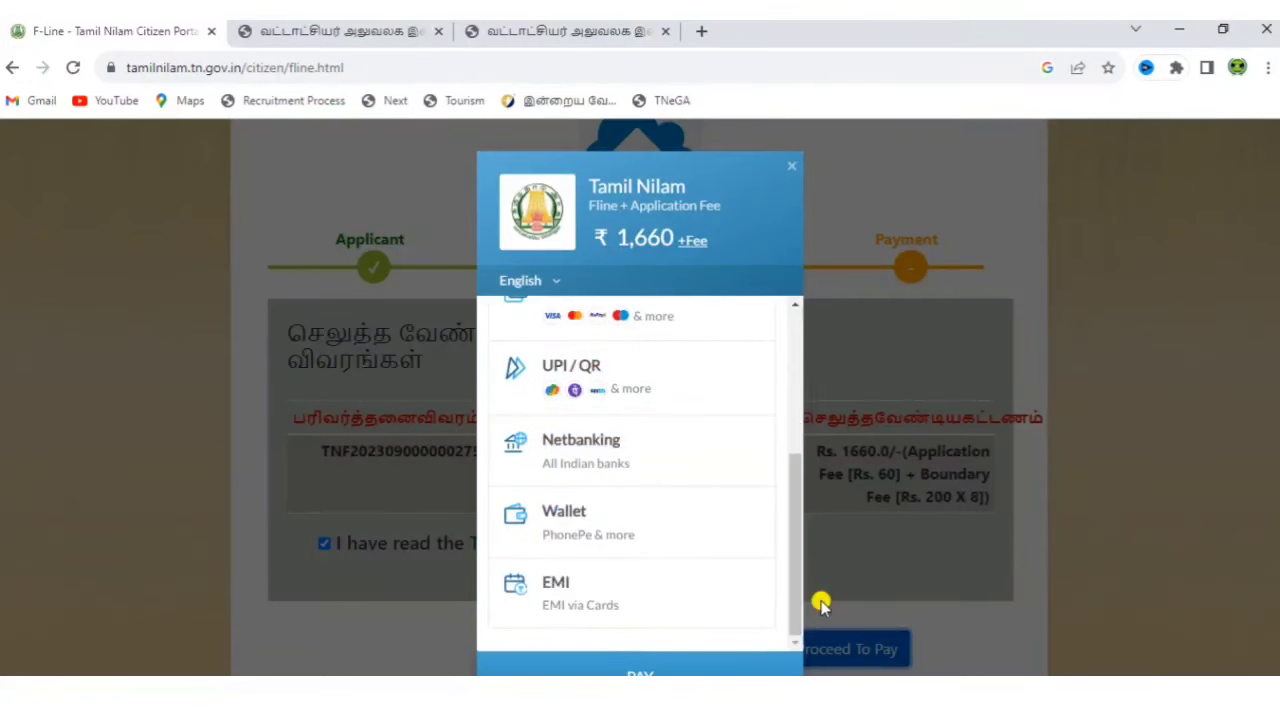